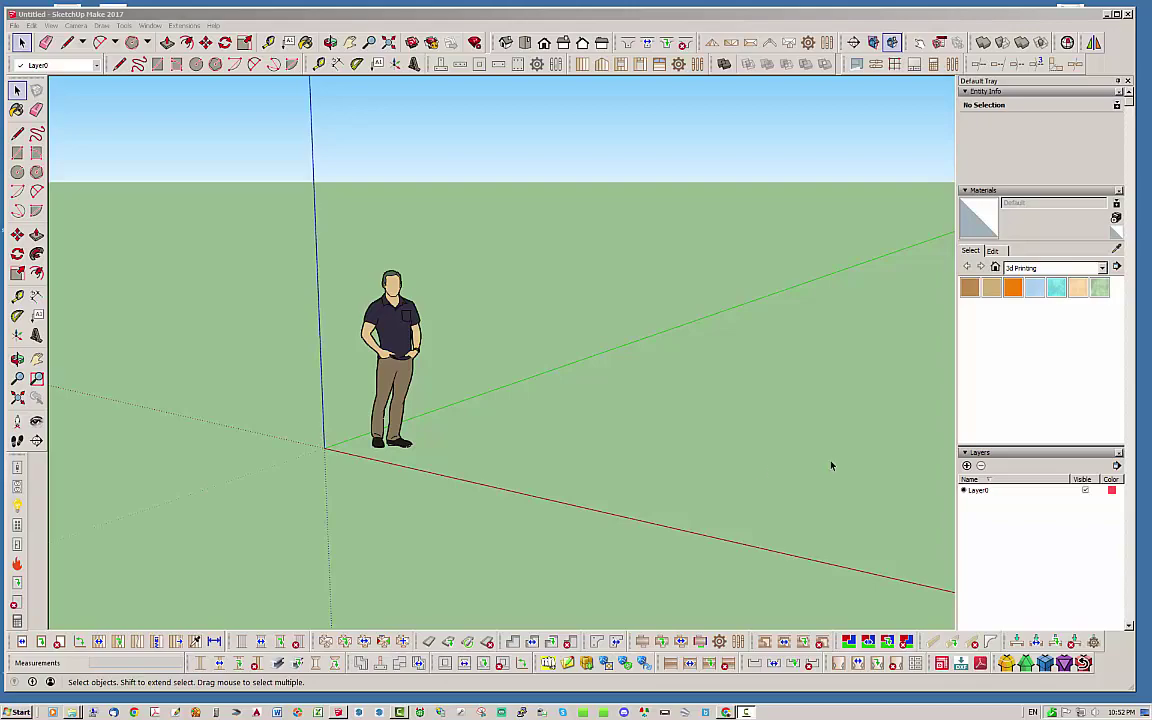
- Switch to the browser window showing the Medeek Wall documentation page and place it over the modelling window
left_click(864, 23)
left_click_drag(864, 23, 851, 15)
left_click_drag(1049, 12, 1059, 14)
left_click_drag(917, 18, 912, 19)
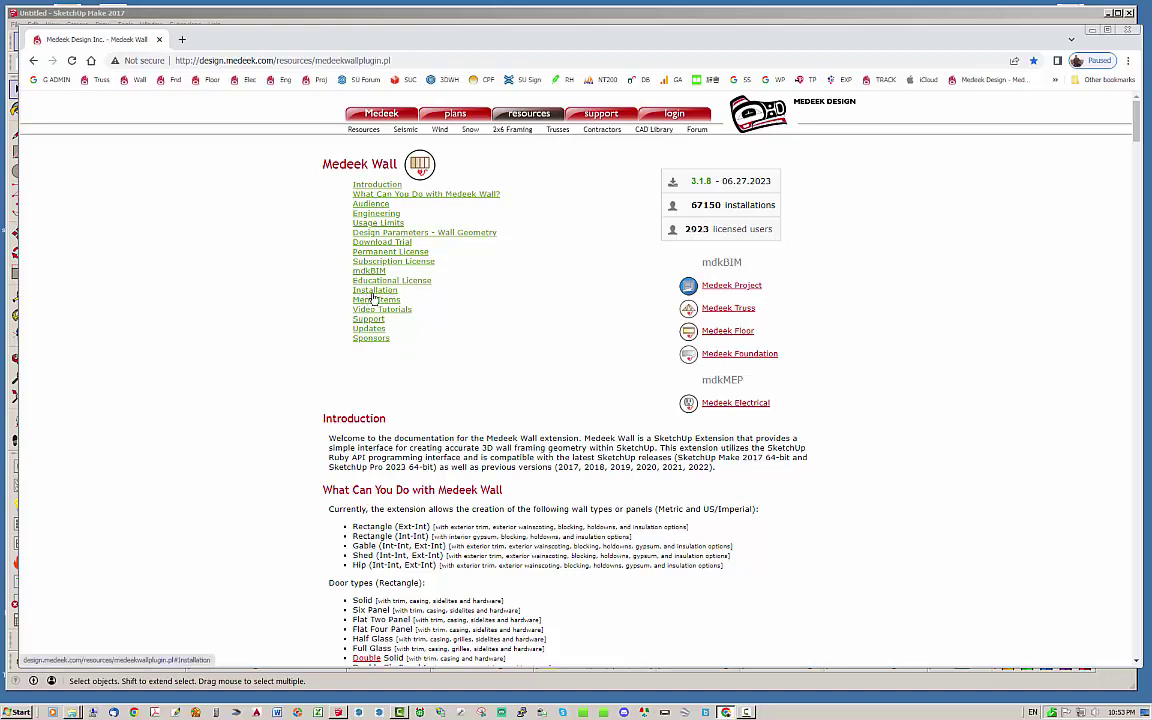
- Go to the Installation section of the Medeek Wall documentation and review its numbered installation instructions
left_click(371, 291)
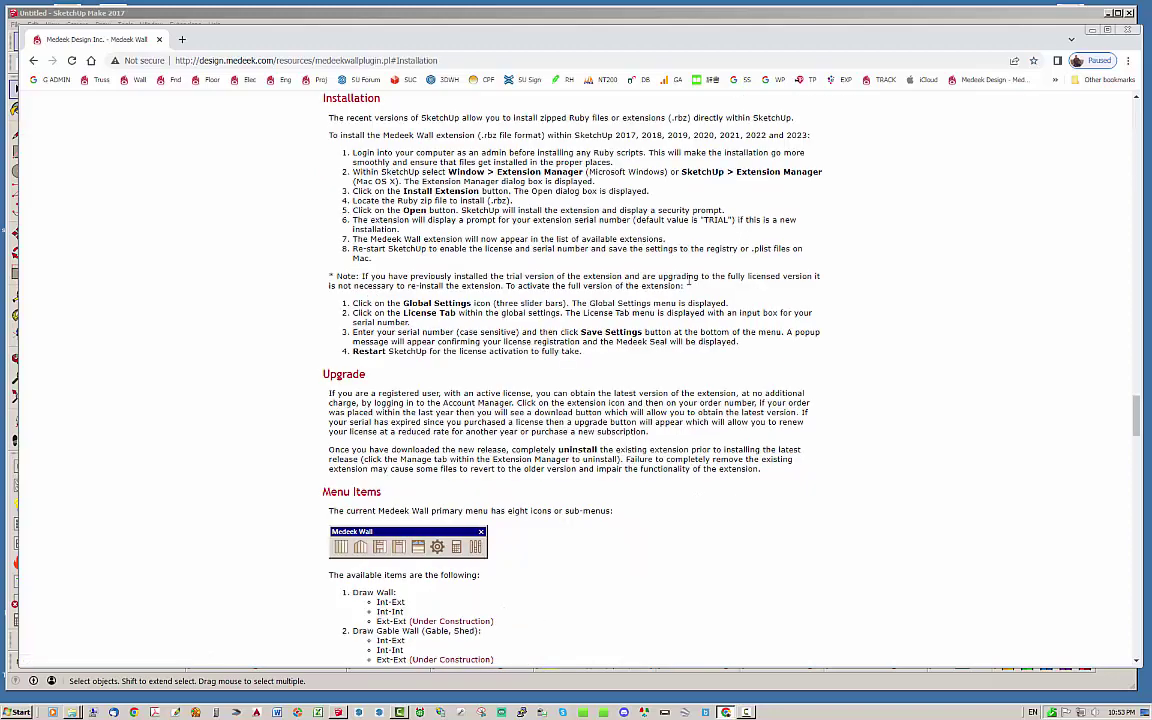
scroll(929, 289, "up", 5)
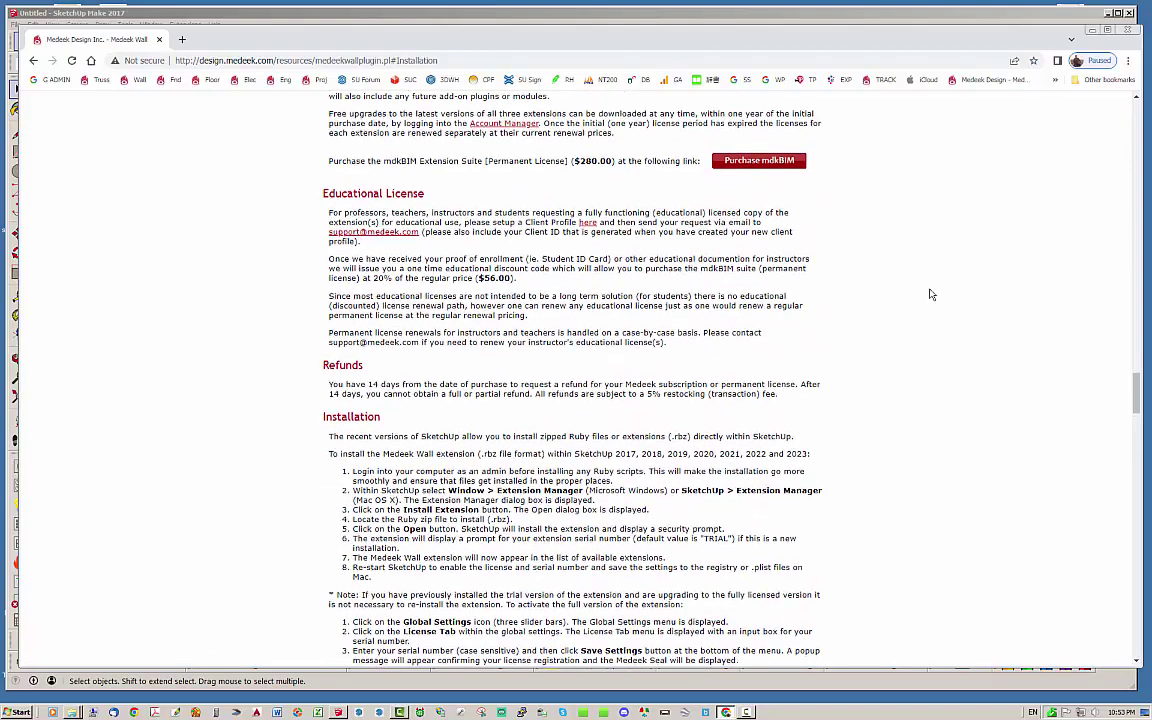
scroll(930, 292, "down", 3)
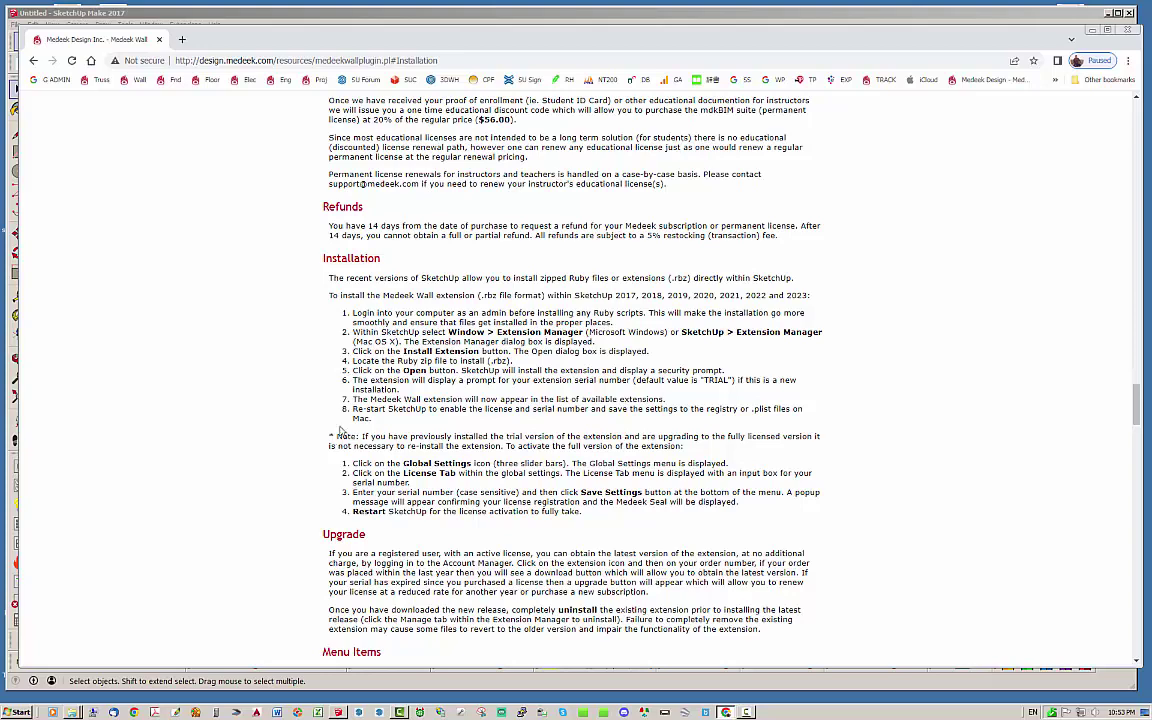
left_click_drag(324, 280, 505, 380)
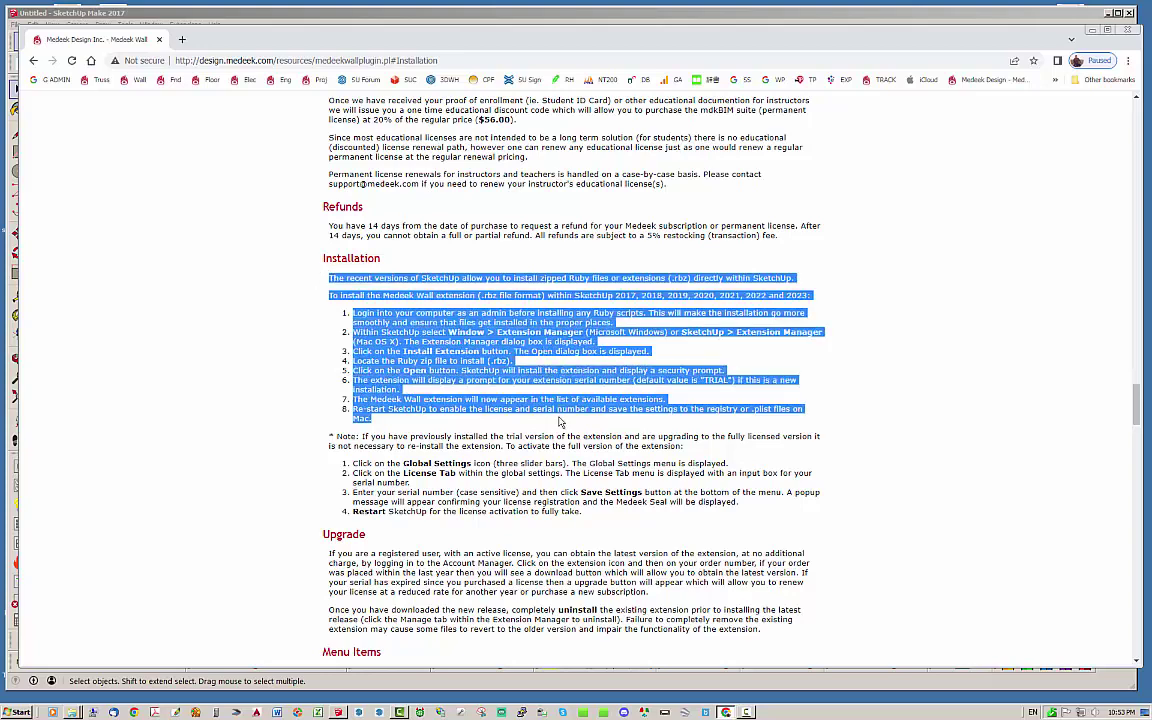
left_click(856, 353)
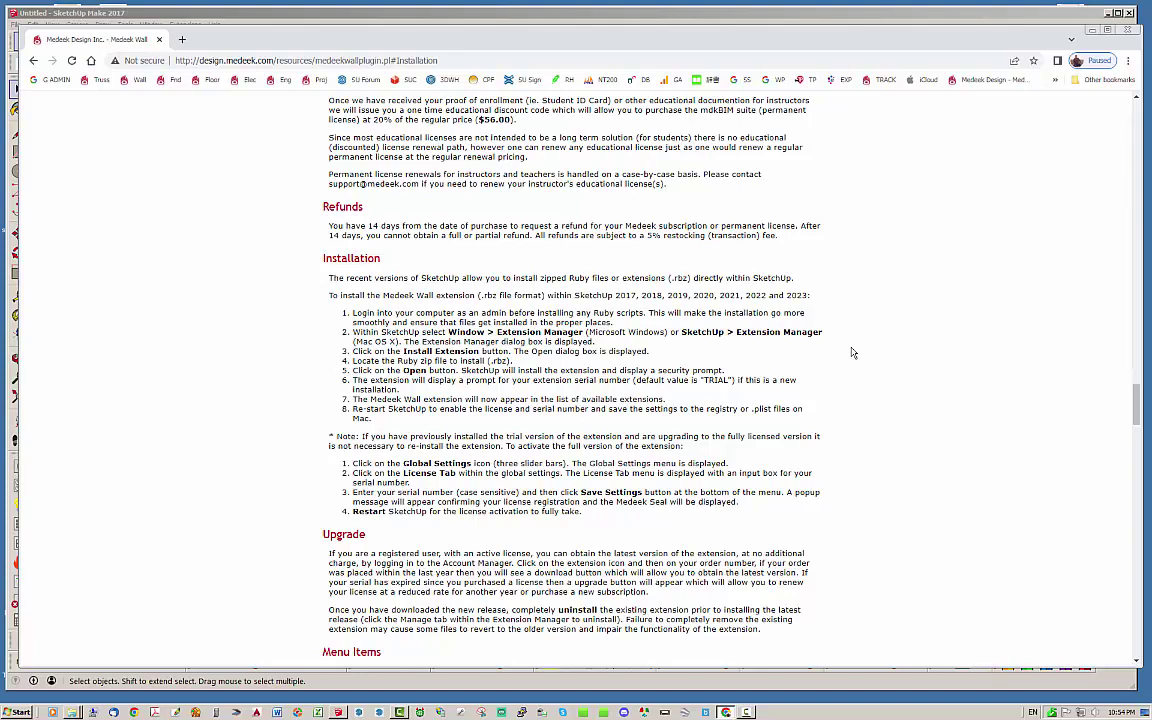
- Move the browser away, return to SketchUp and open the Extension Manager
left_click_drag(540, 36, 540, 36)
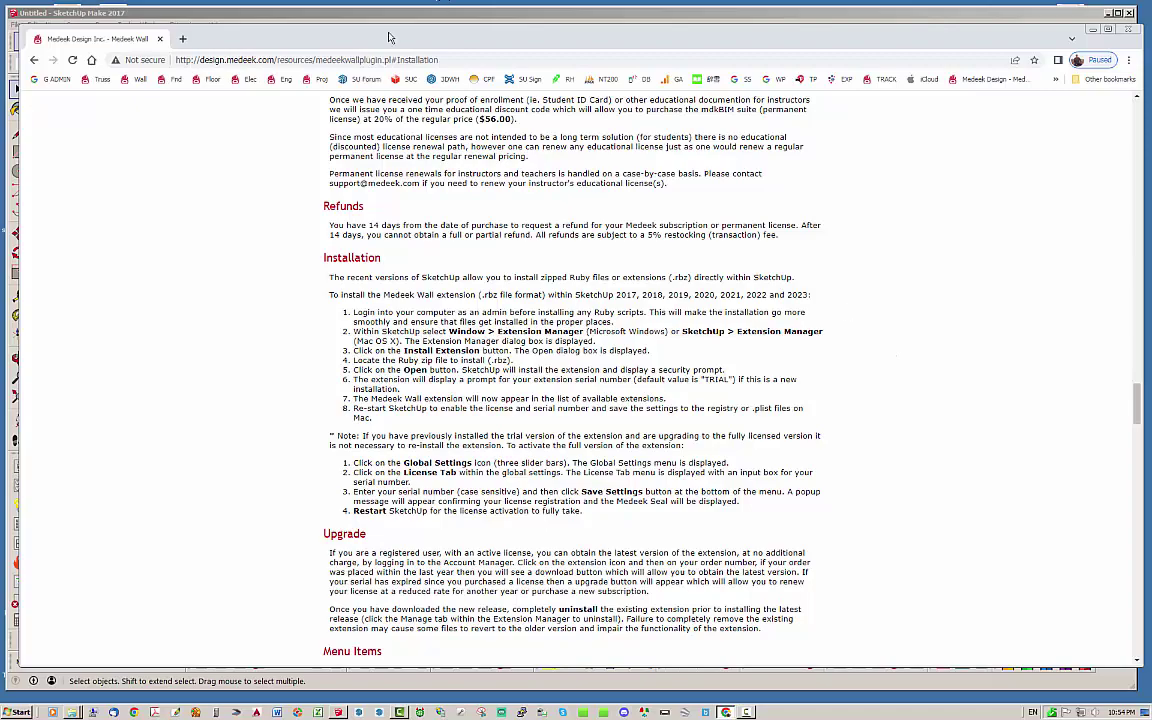
left_click_drag(365, 38, 968, 118)
key("alt+Tab")
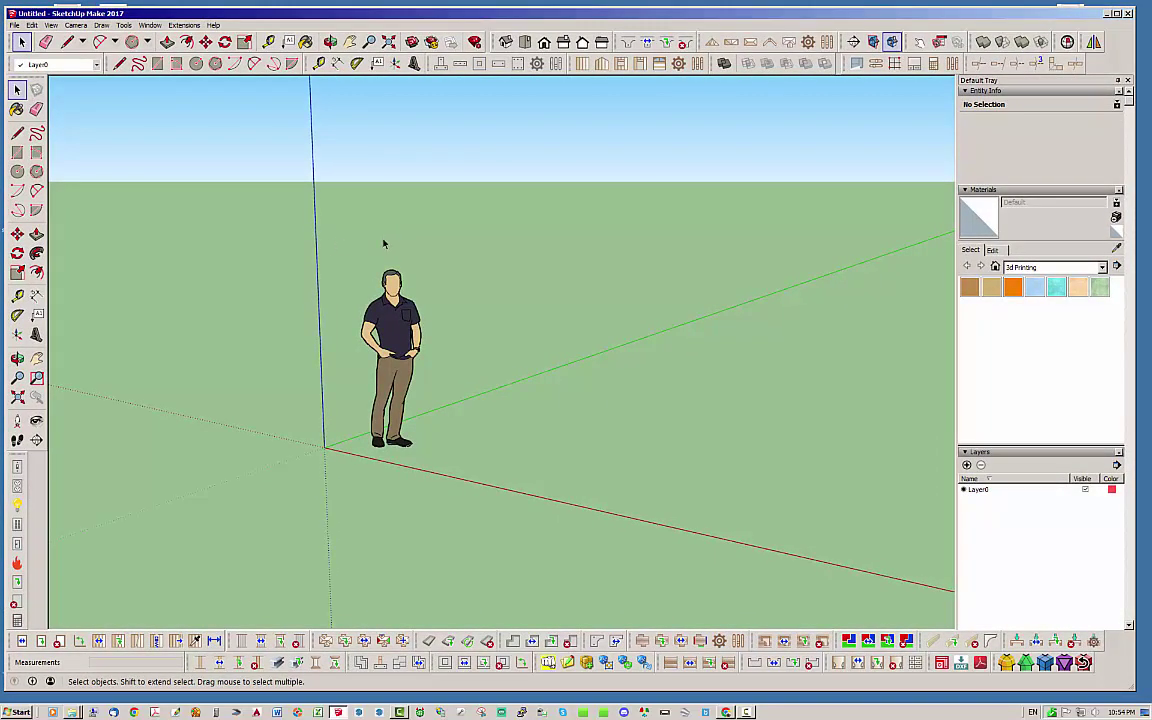
left_click(186, 25)
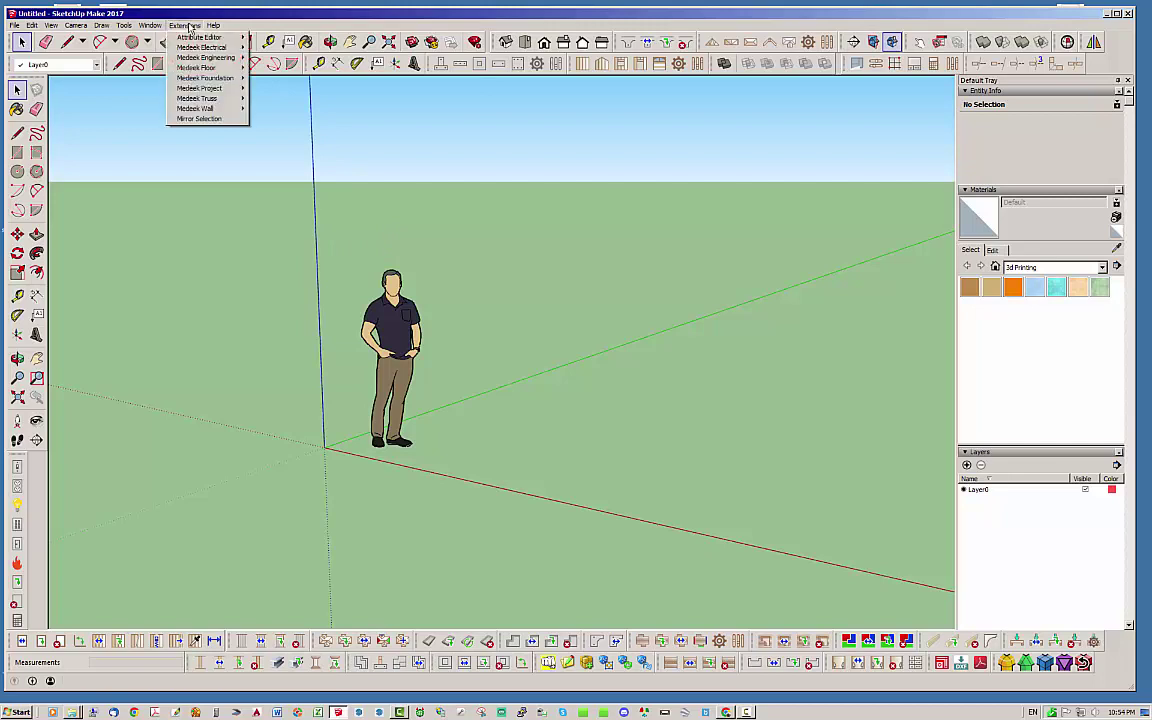
mouse_move(158, 31)
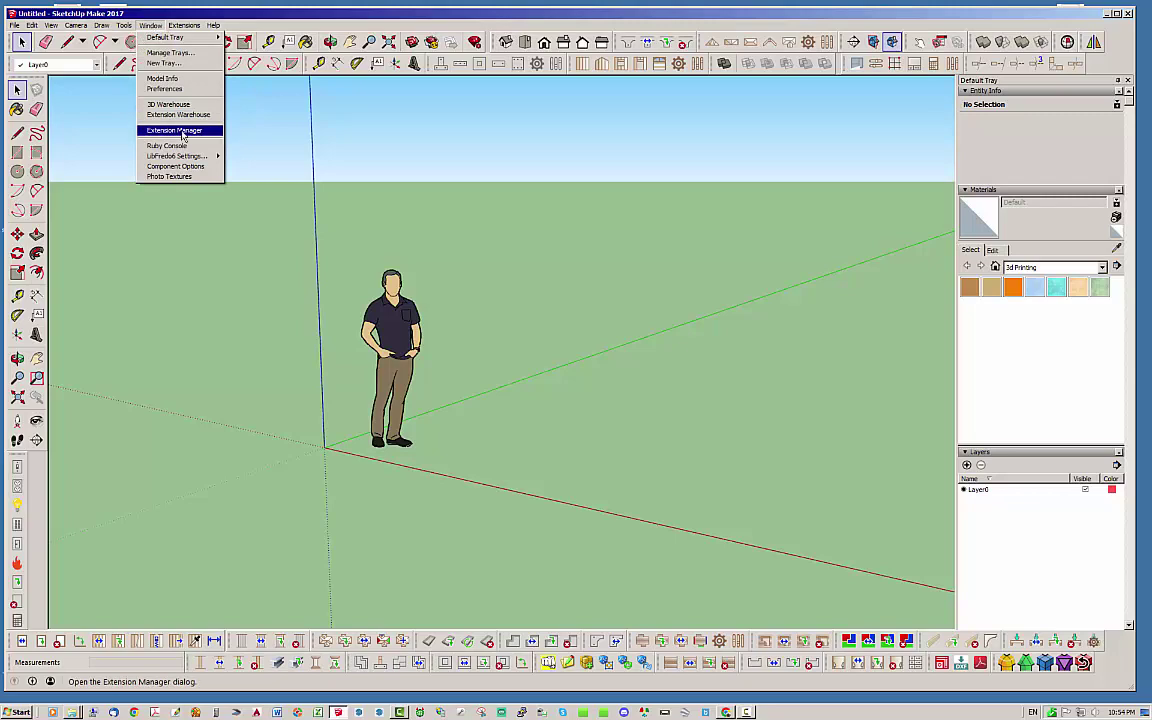
left_click(183, 136)
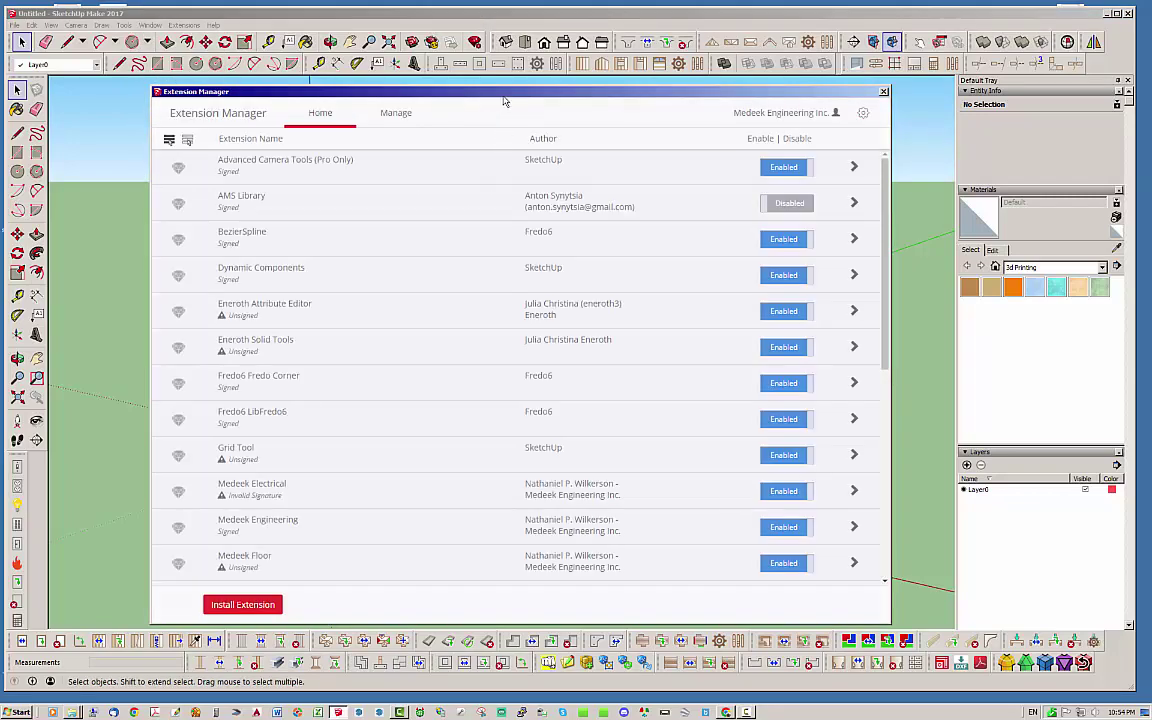
mouse_move(505, 101)
left_mouse_down()
mouse_move(535, 103)
mouse_move(470, 94)
mouse_move(498, 93)
left_mouse_up()
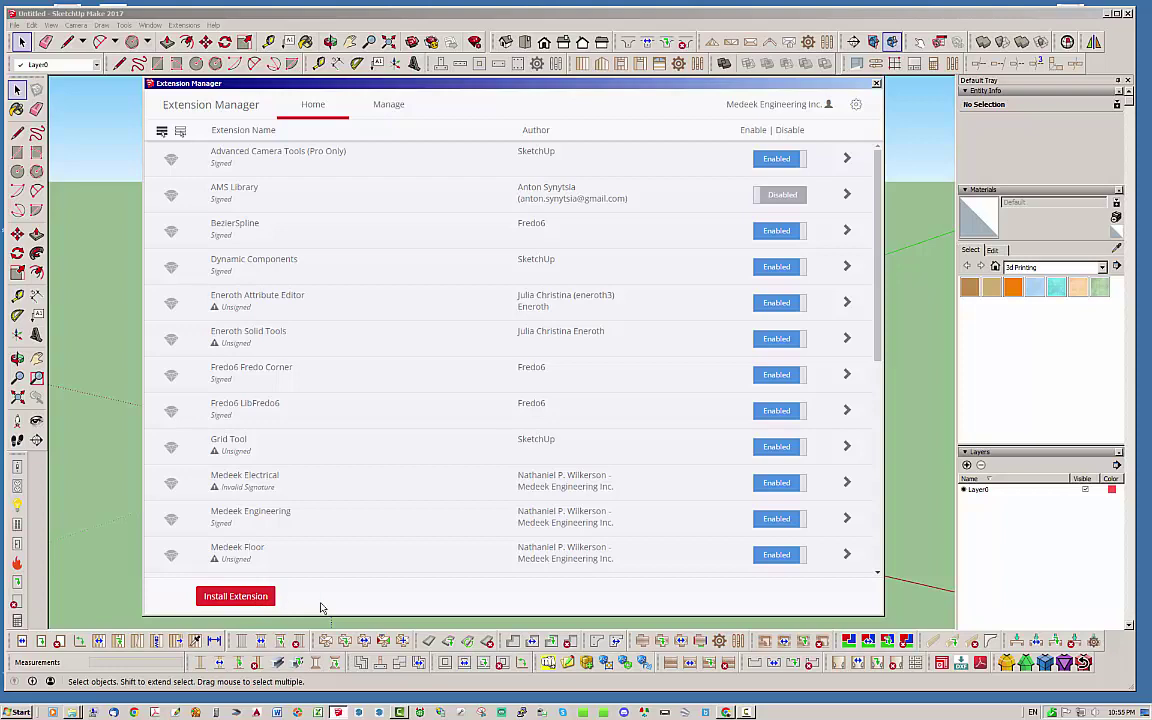
- Bring up the file selection for installing a Ruby (.rbz) extension, cancel it and close the Extension Manager
left_click(267, 597)
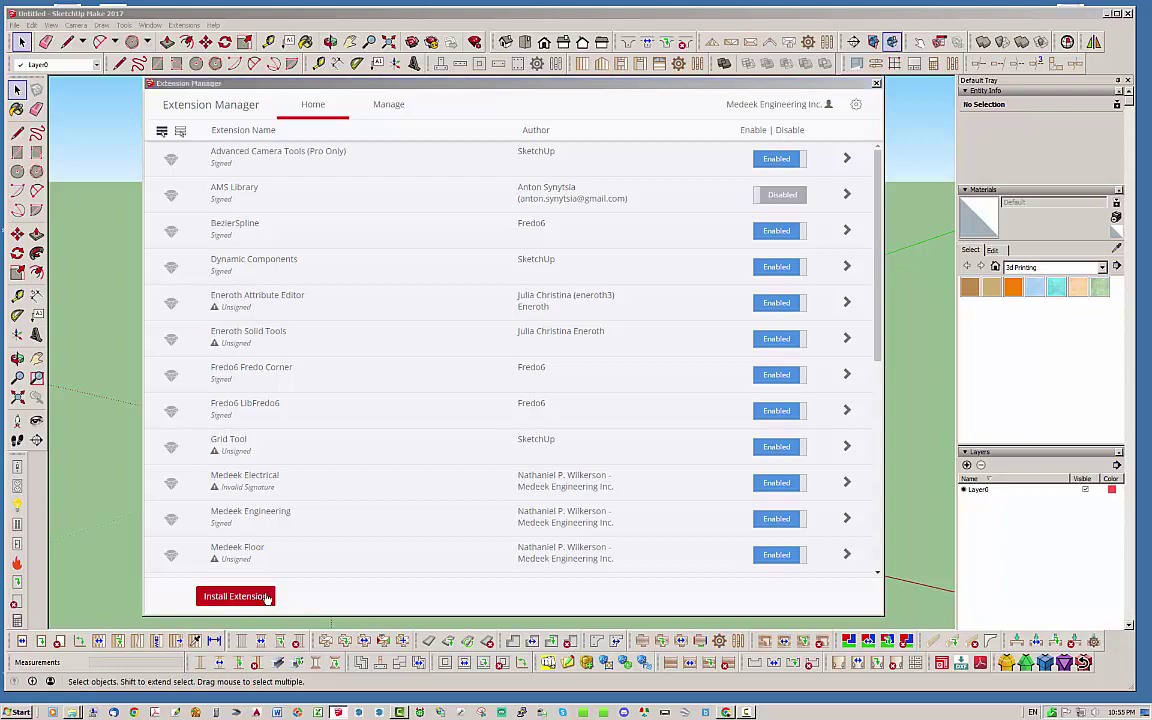
left_click_drag(815, 163, 726, 111)
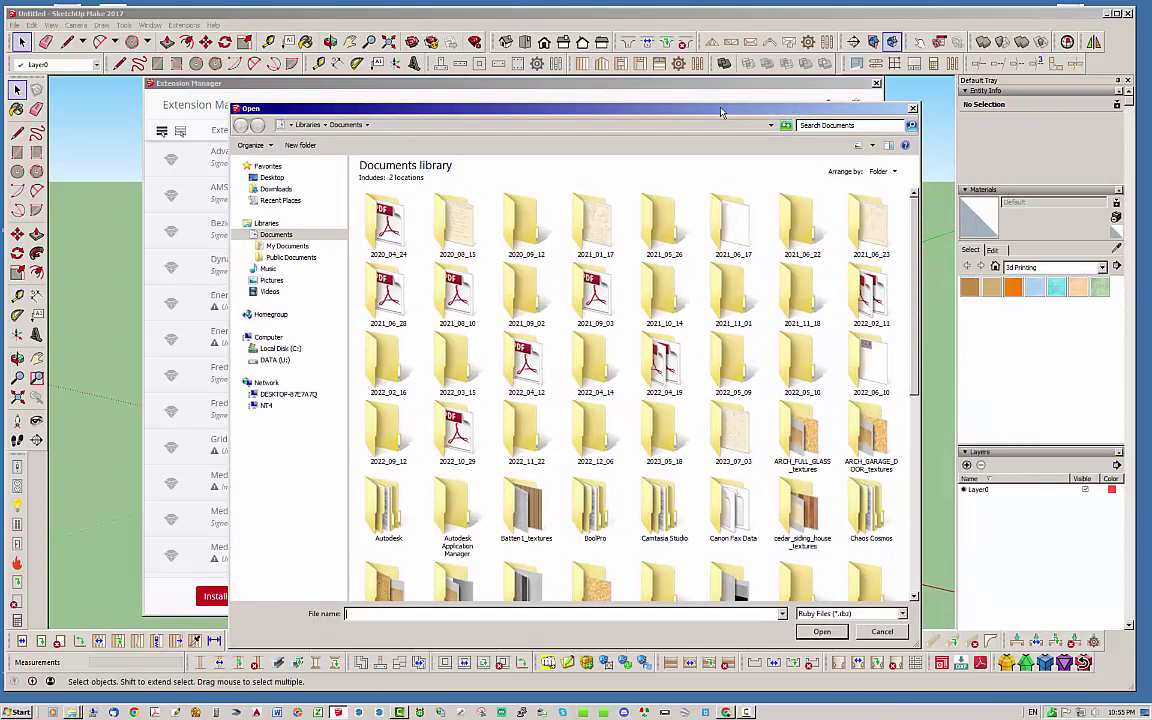
left_click(899, 633)
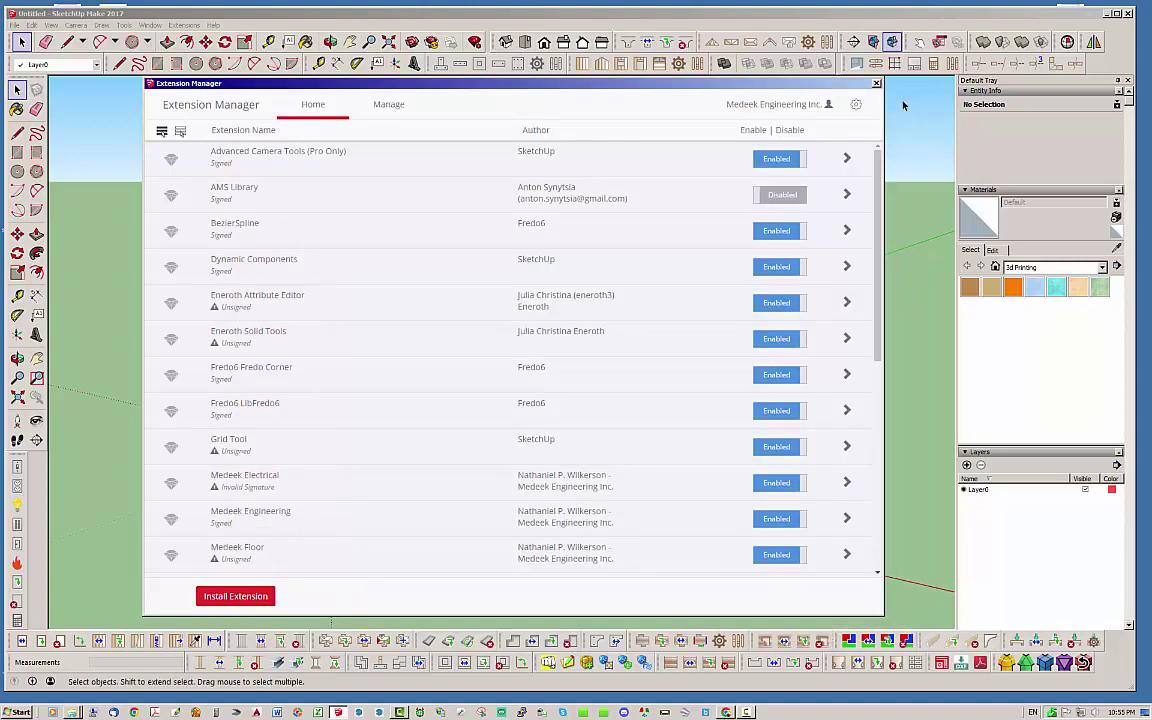
left_click(876, 83)
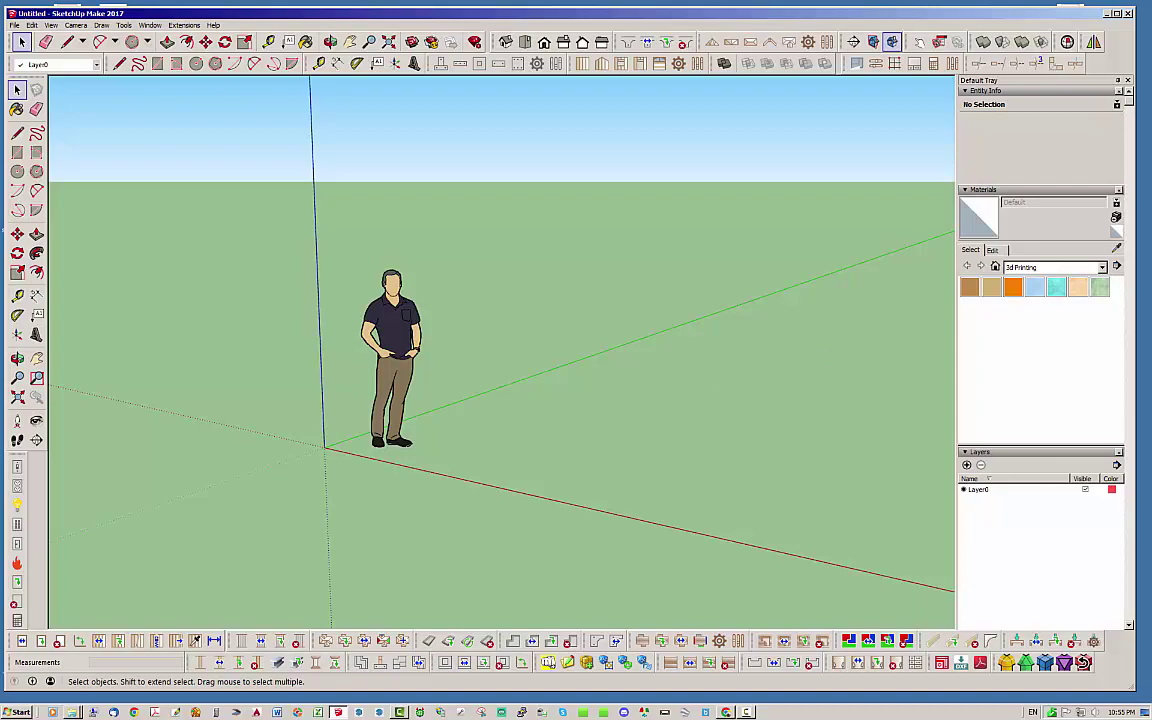
- Switch to the browser, review the instructions for activating the full version, and move the browser off the screen
key("alt+Tab")
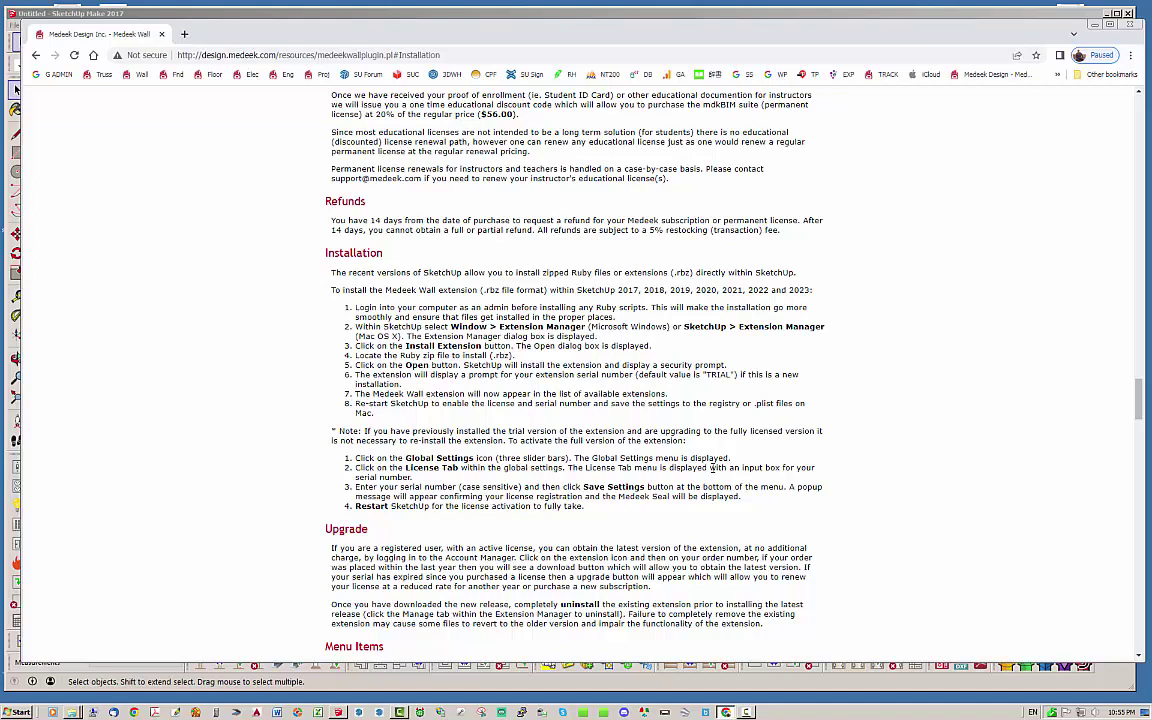
left_click_drag(493, 33, 465, 30)
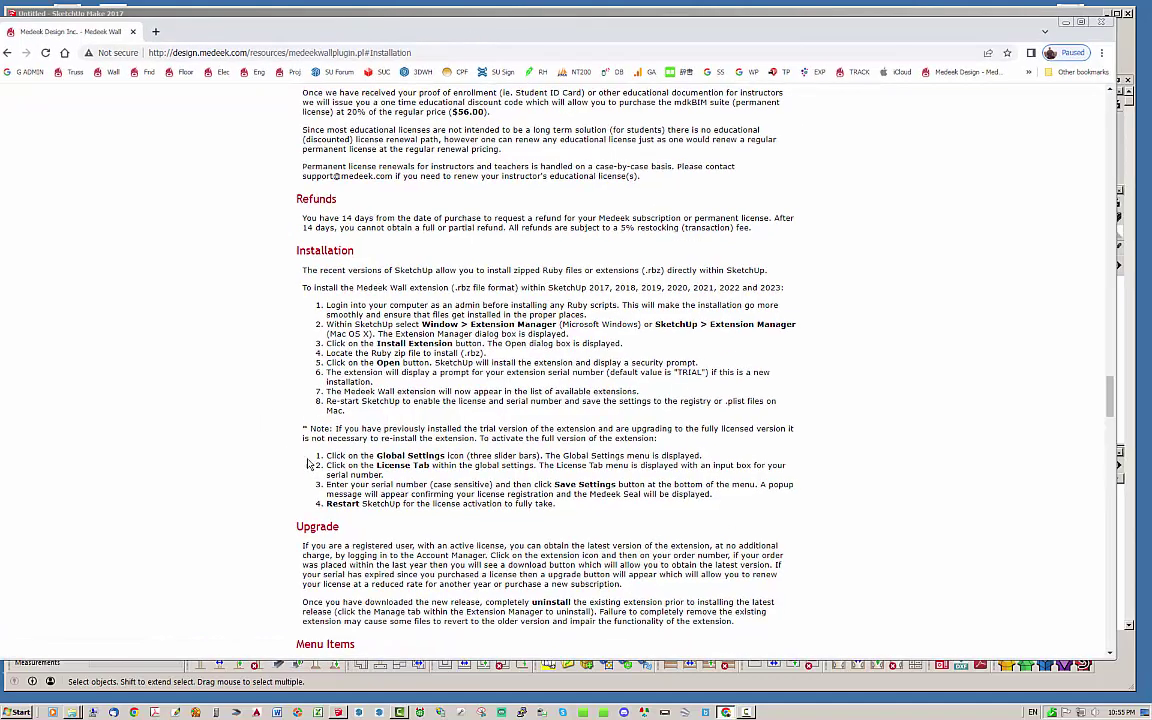
left_click_drag(377, 26, 1140, 30)
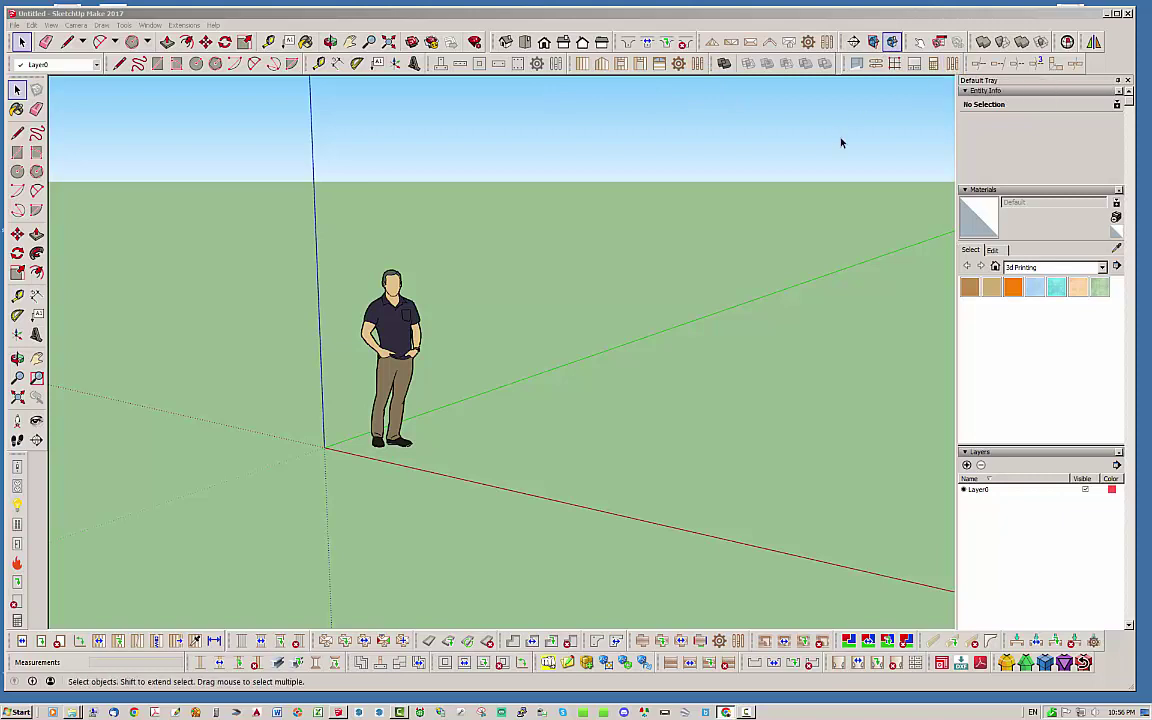
- Open the Medeek Truss Global Settings, view the General options, and close them without saving
left_click(828, 44)
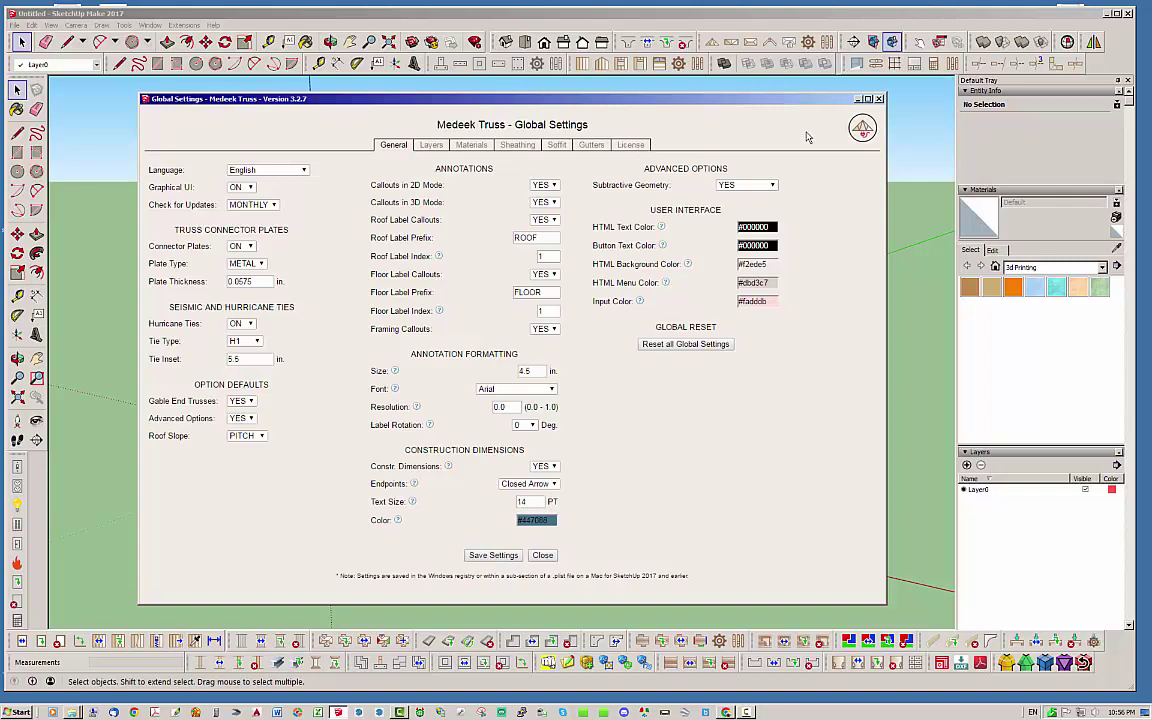
left_click(879, 100)
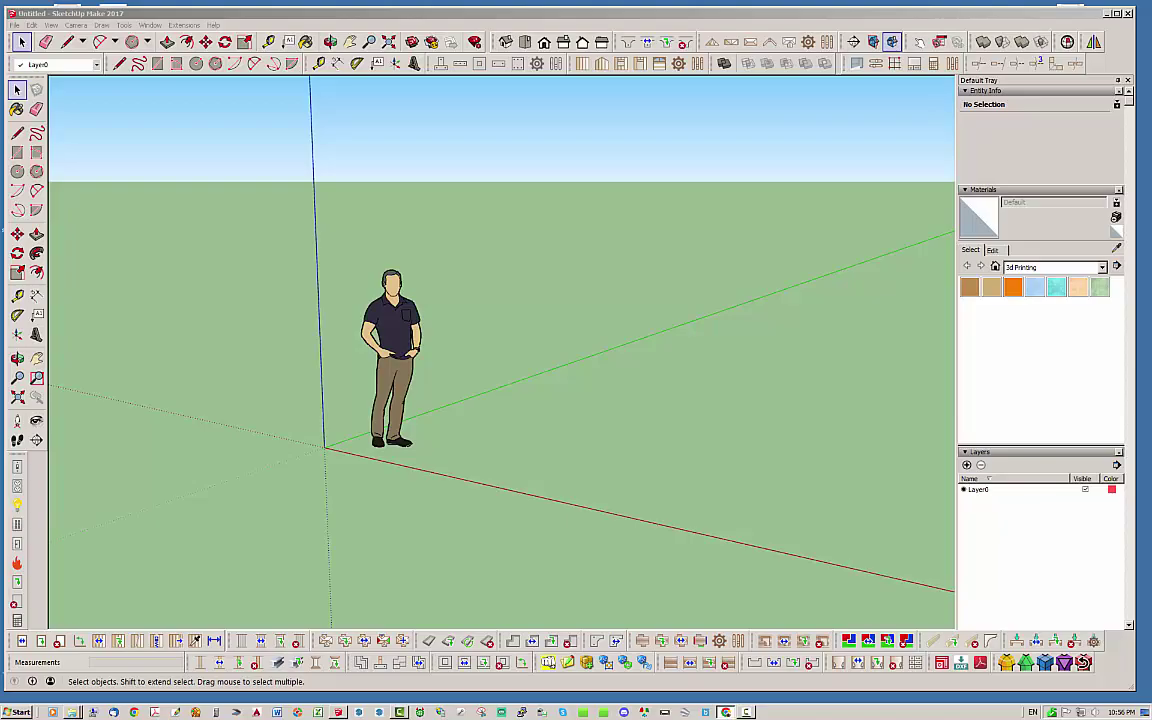
- Switch back to the Medeek Wall page in the browser and open the site's account login page
key("super+shift+Left")
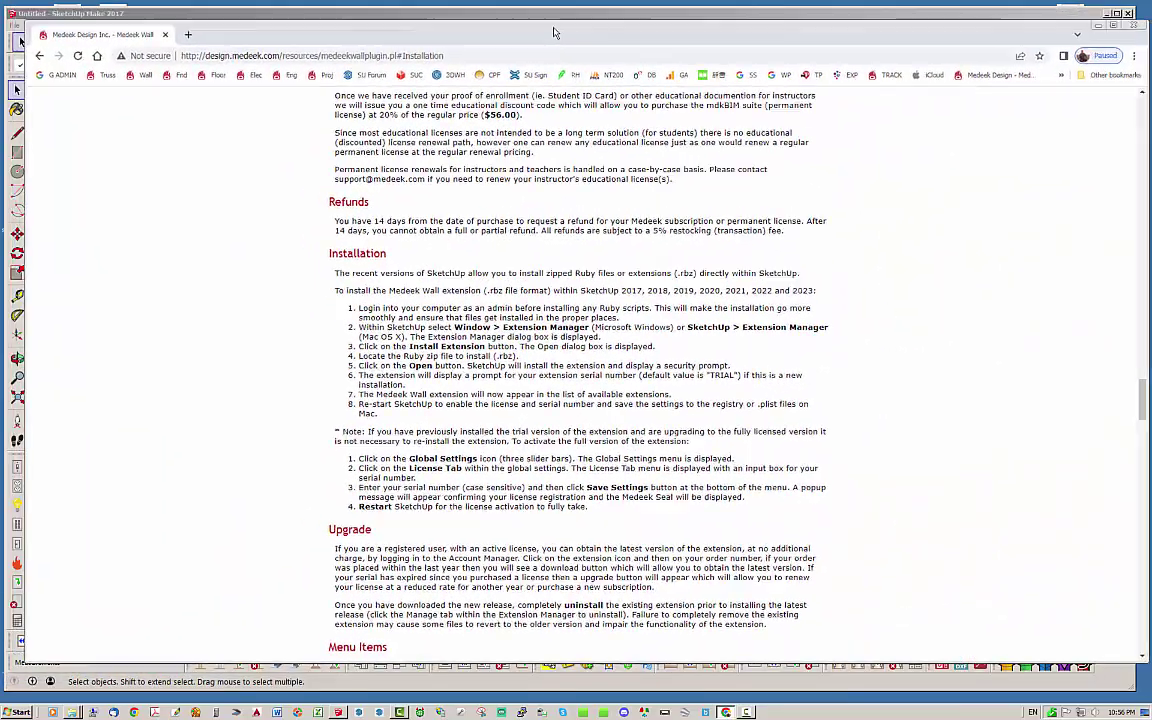
scroll(1030, 360, "up", 15)
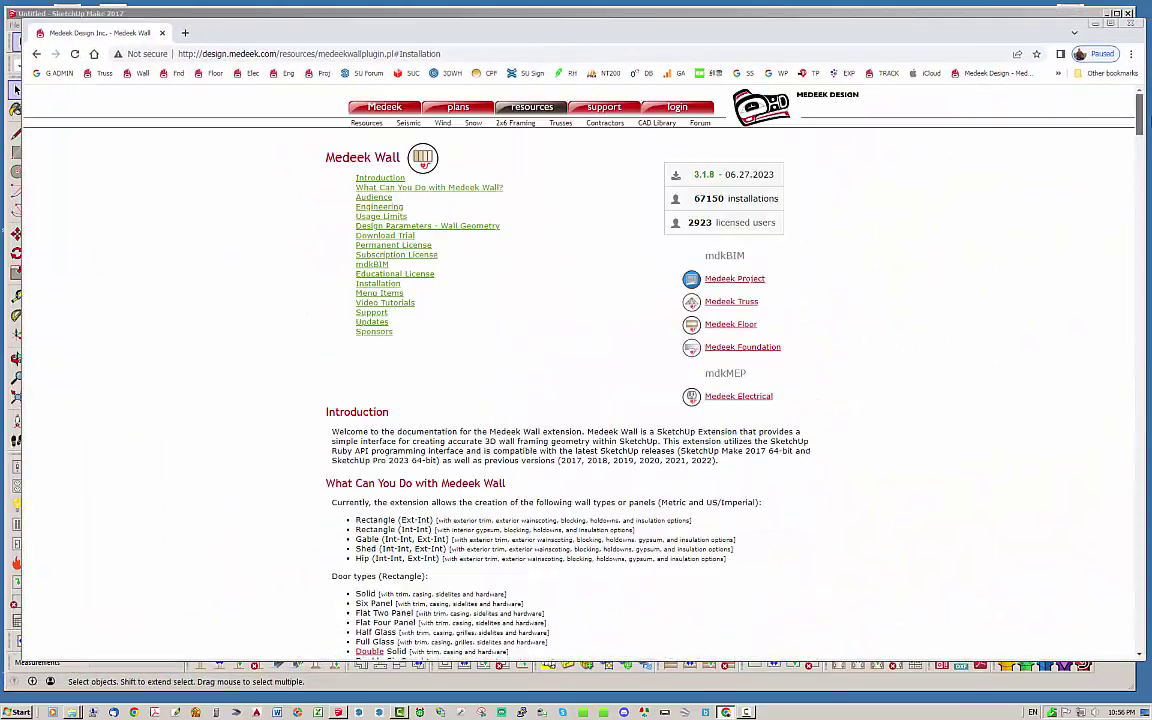
left_click_drag(730, 32, 717, 32)
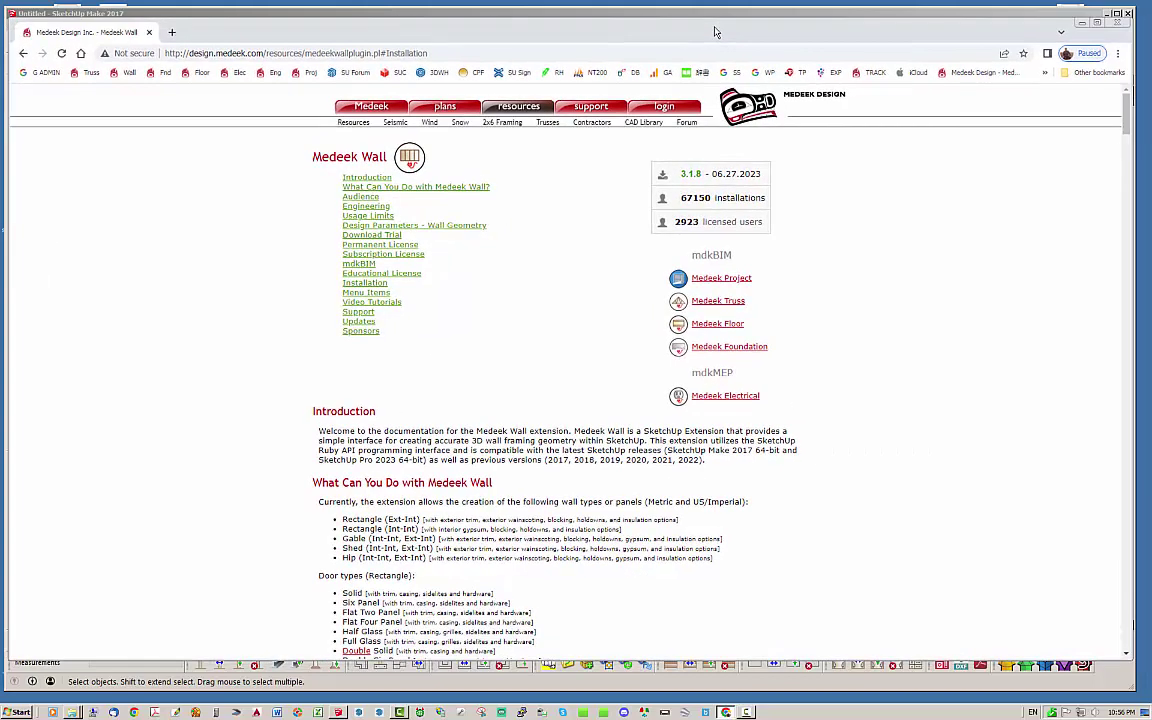
left_click(663, 107)
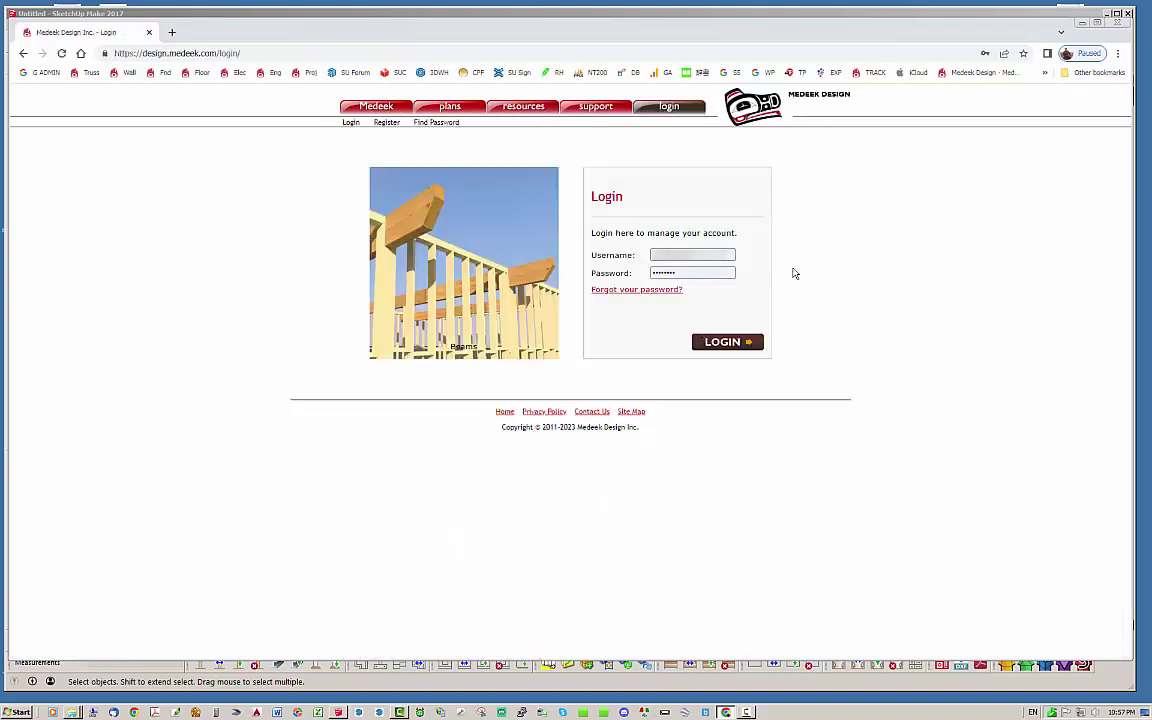
- Open the Medeek resources page, look over the Medeek BIM extensions, and put the browser away
left_click(518, 107)
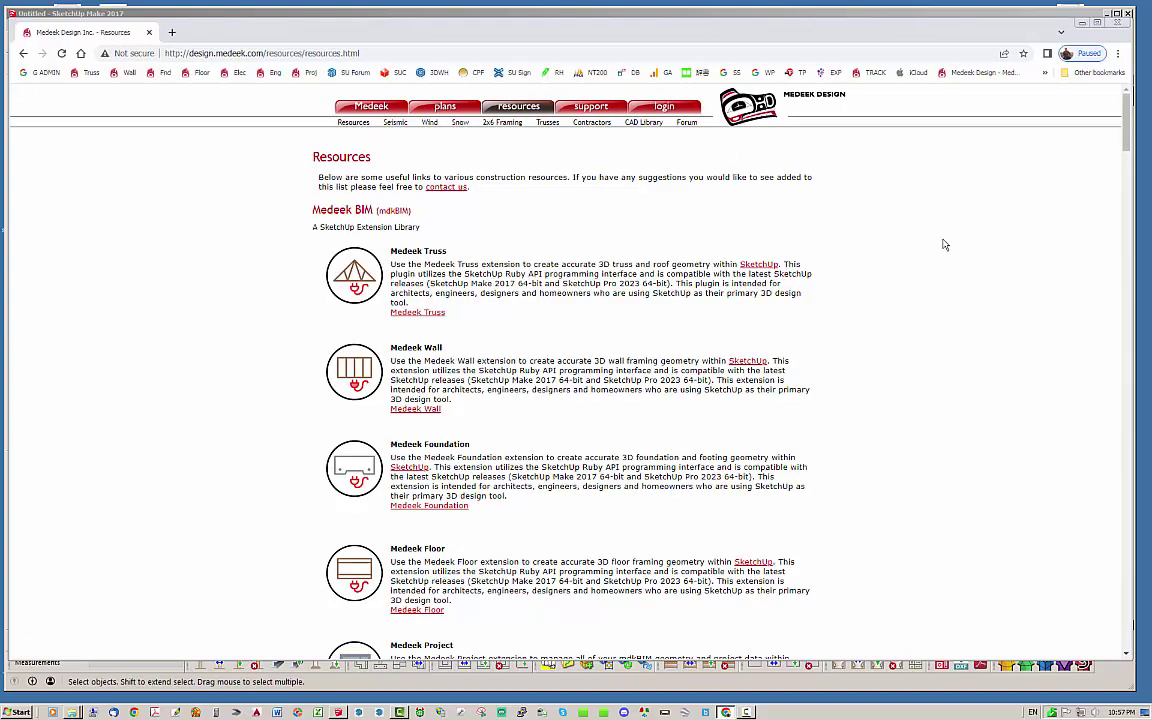
mouse_move(1122, 135)
left_mouse_down()
mouse_move(1122, 163)
mouse_move(1116, 127)
left_mouse_up()
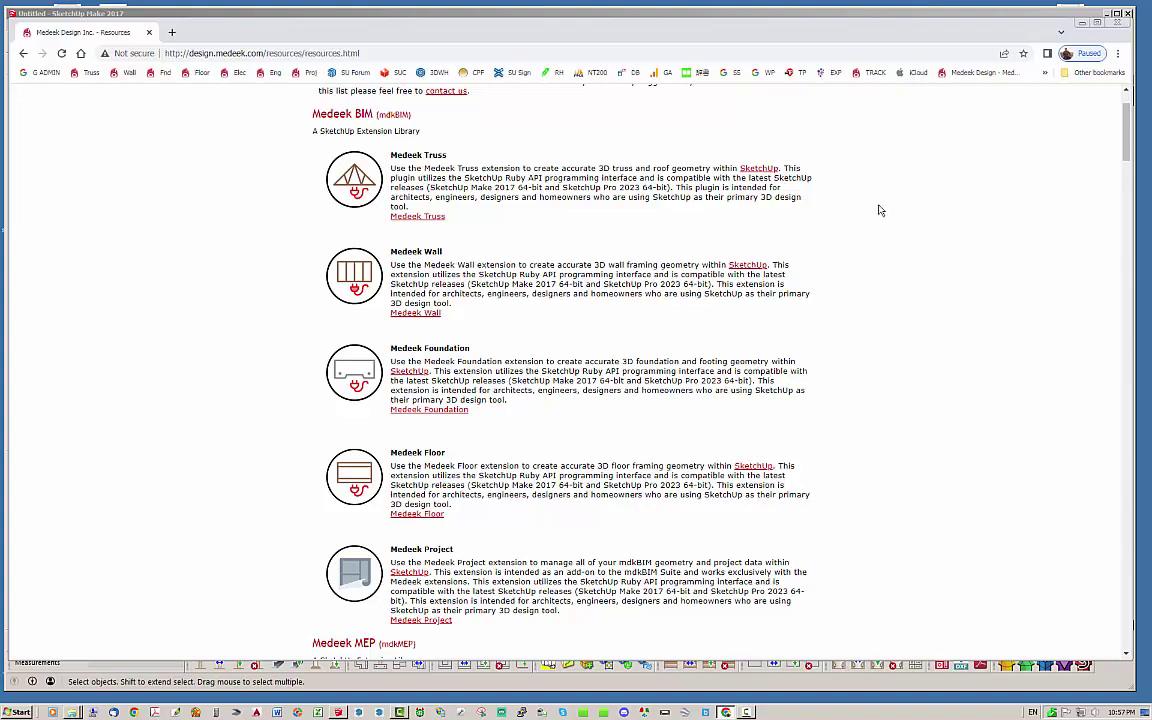
left_click_drag(511, 30, 535, 38)
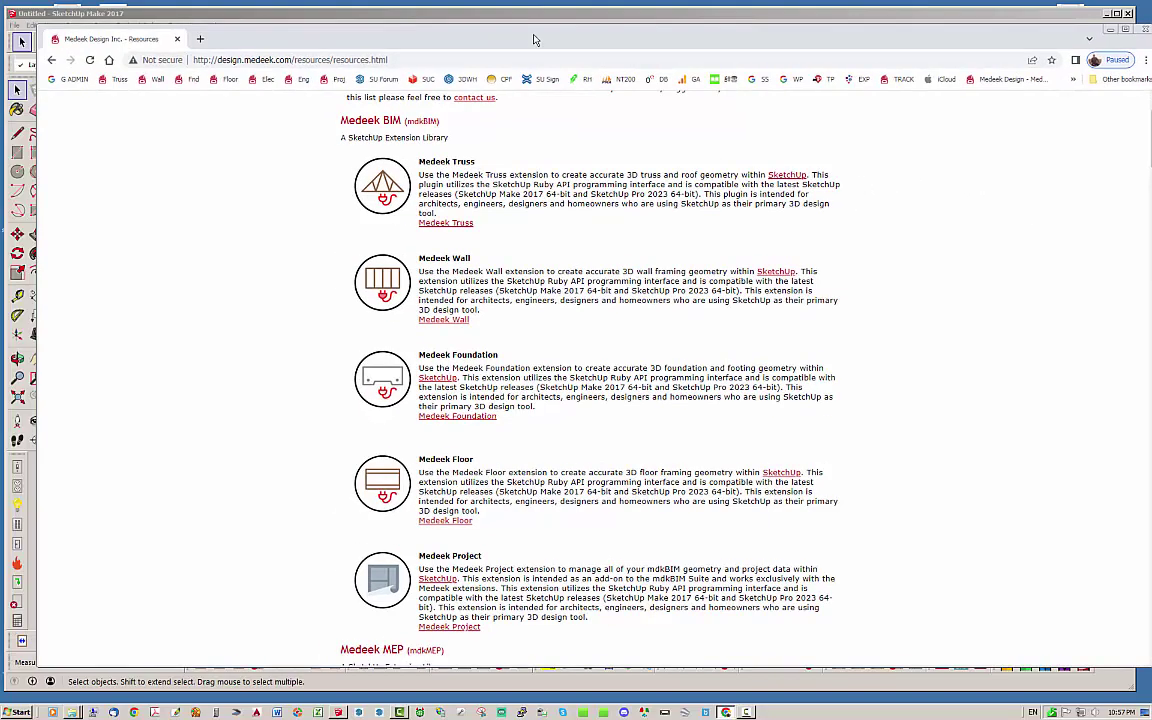
key("super+Down")
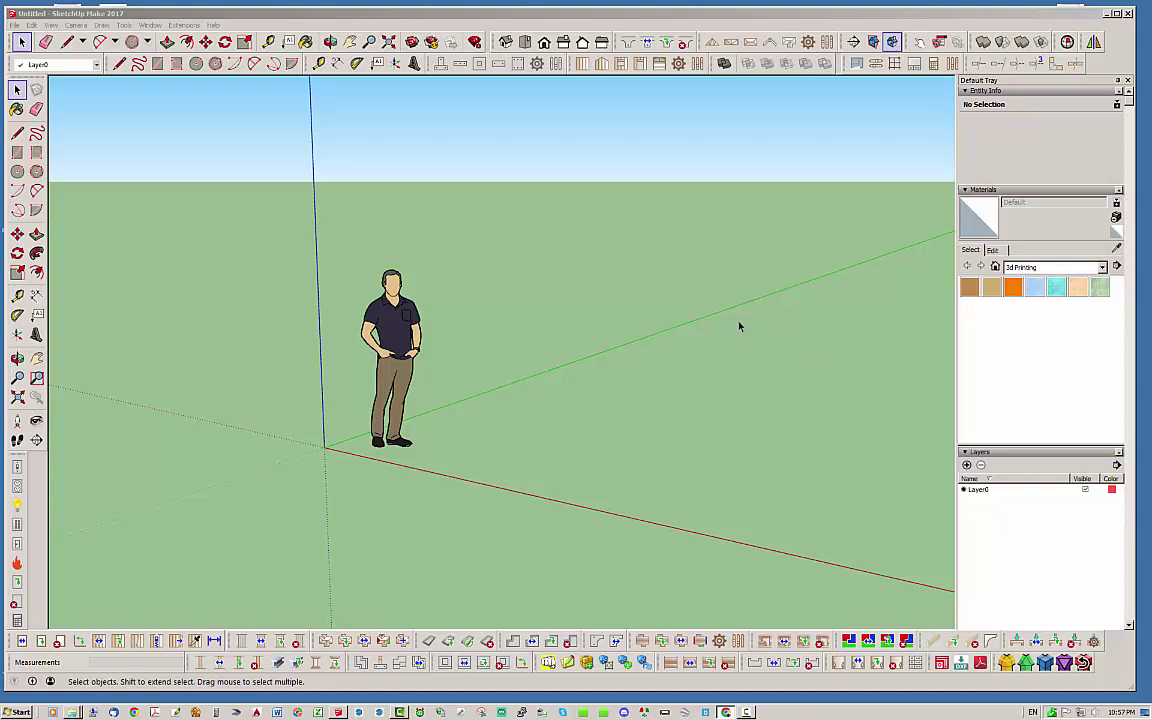
- Show the desktop and open the SketchUp 2017 Plugins folder from its desktop shortcut
double_click(337, 13)
left_click_drag(337, 15, 334, 15)
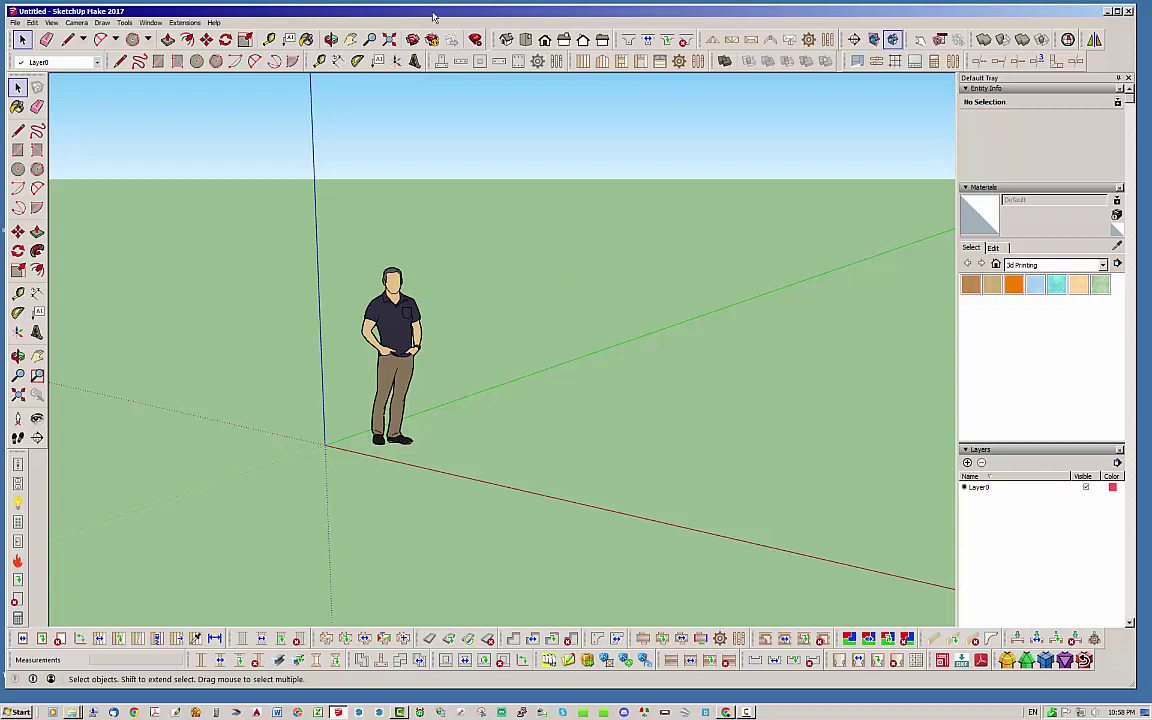
key("super+d")
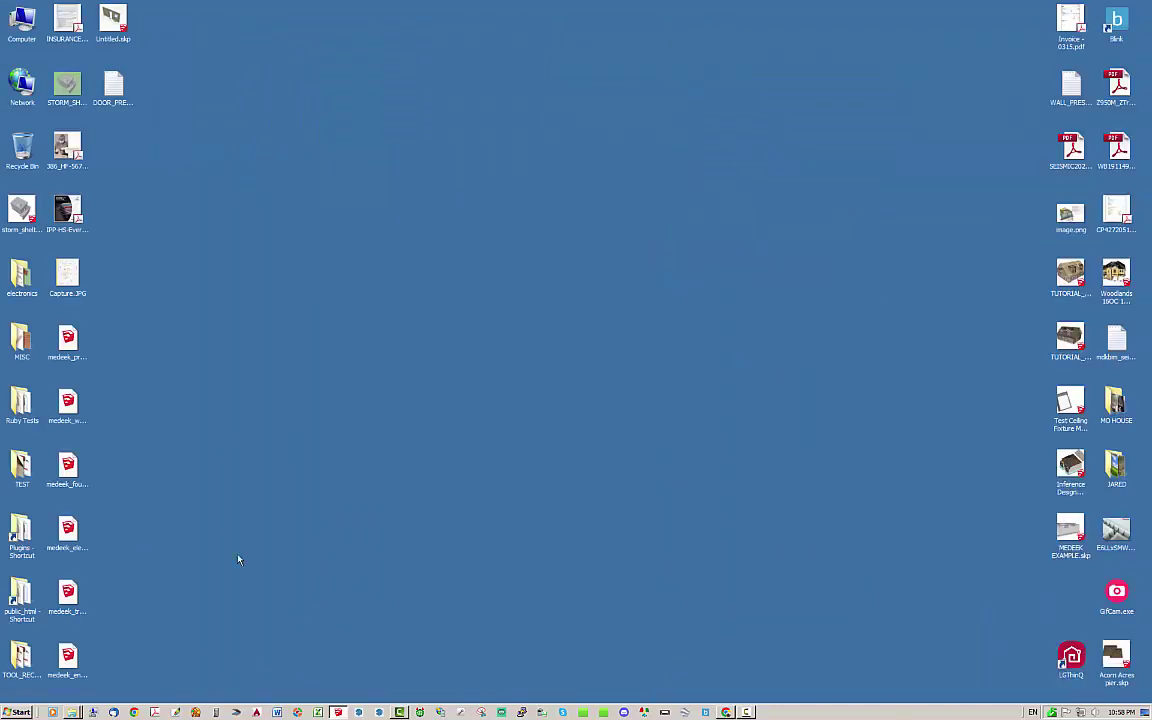
left_click(25, 528)
double_click(25, 528)
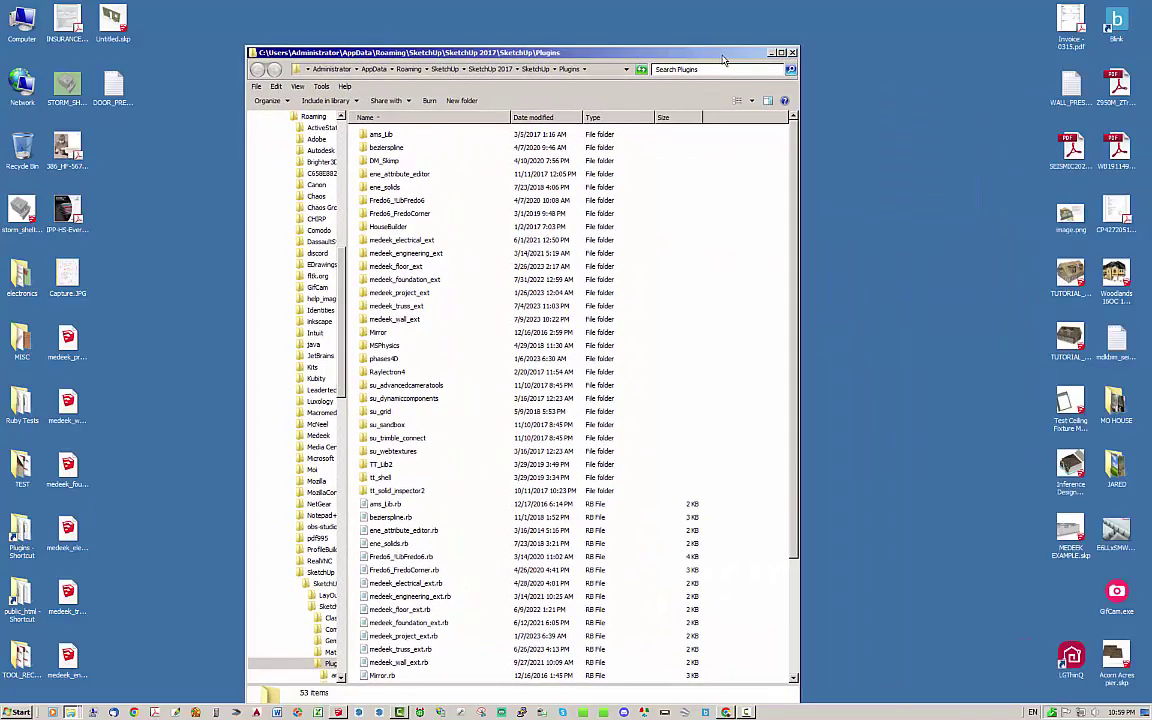
left_click_drag(724, 42, 727, 24)
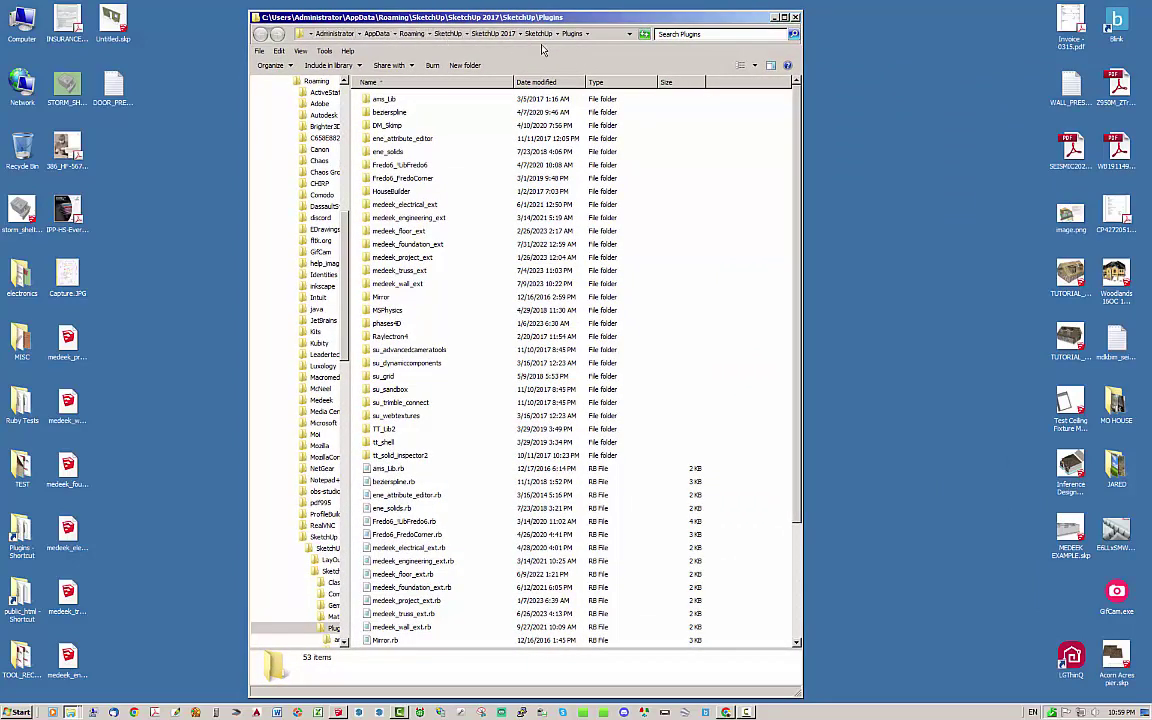
- Go up to the Roaming SketchUp folder and point out the SketchUp 2017, 2021, 2022 and 2023 version folders
left_click(450, 34)
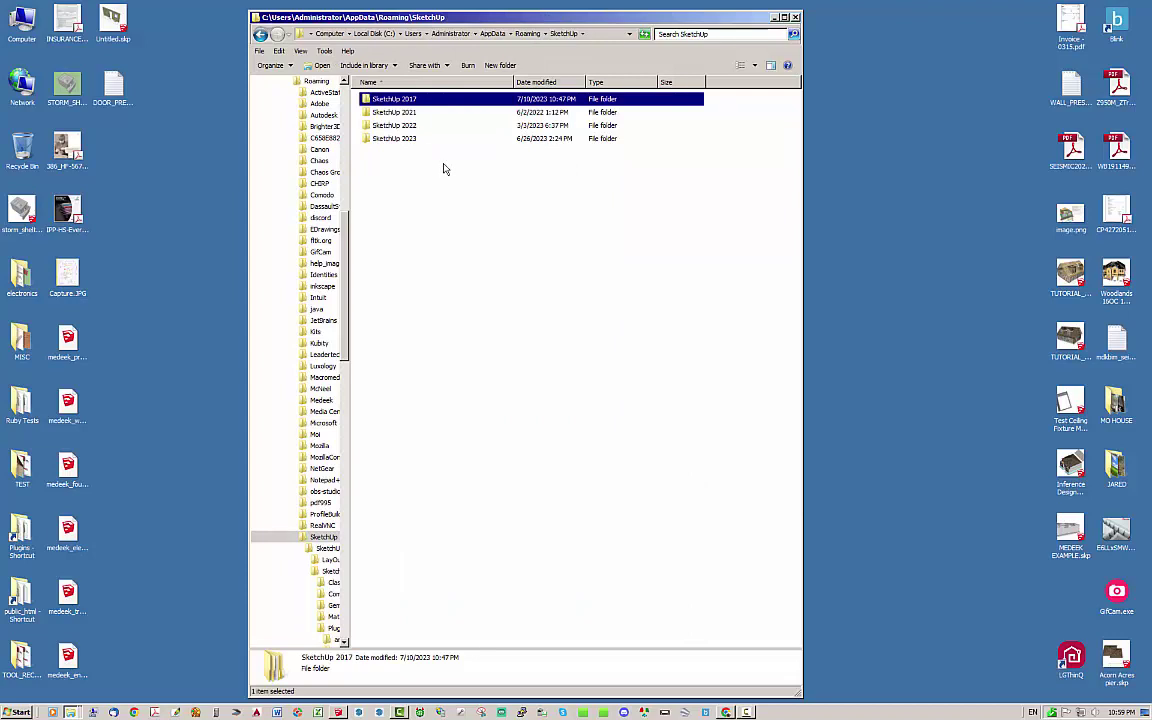
left_click(400, 112)
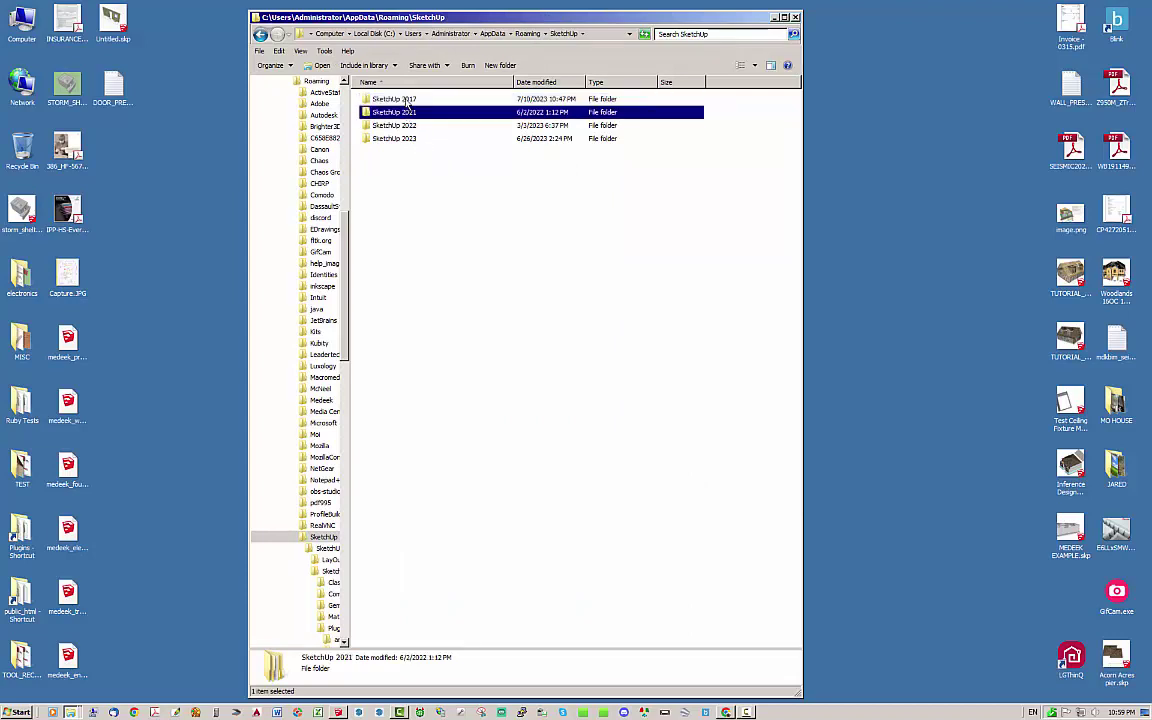
left_click(395, 99)
left_click(400, 112)
left_click(400, 125)
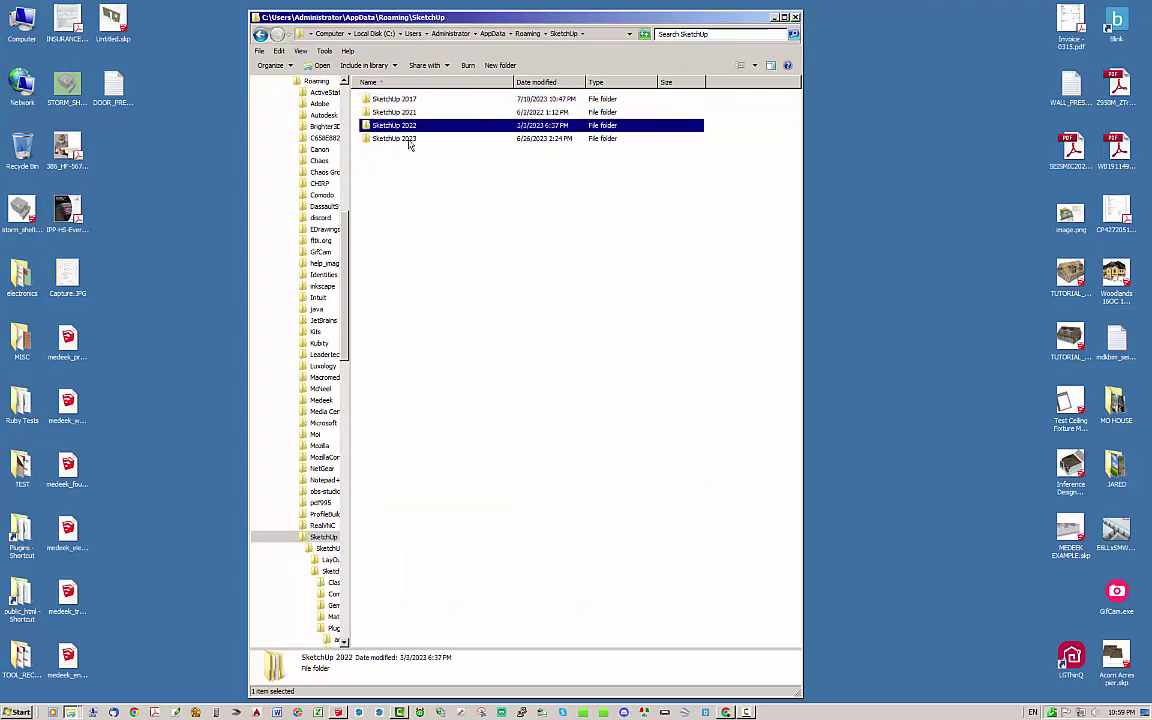
left_click(409, 140)
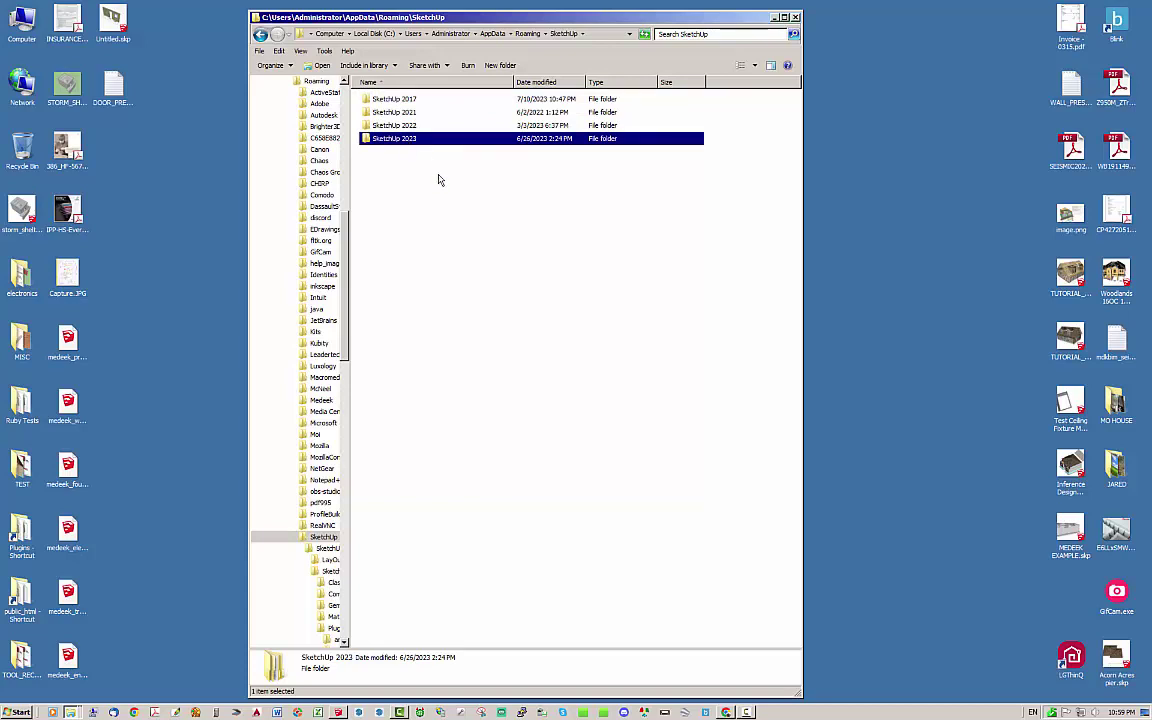
- Open the SketchUp 2023 Plugins folder and point out the medeek_truss_ext and medeek_project_ext extension folders
double_click(406, 140)
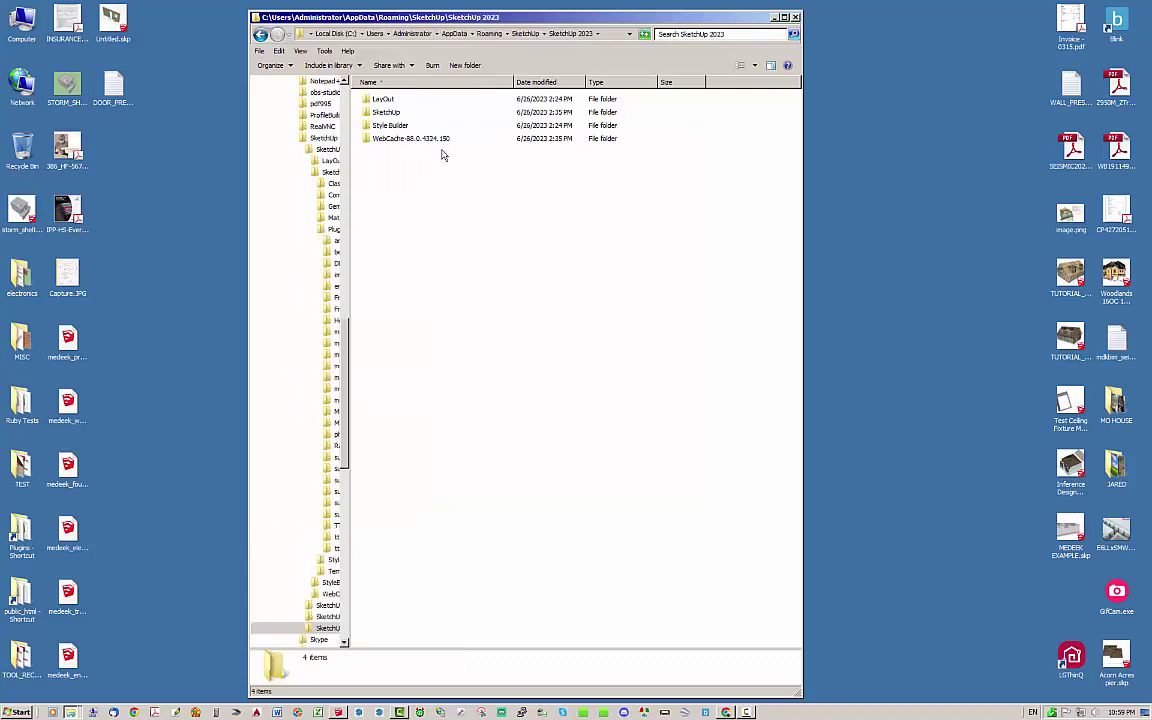
double_click(378, 111)
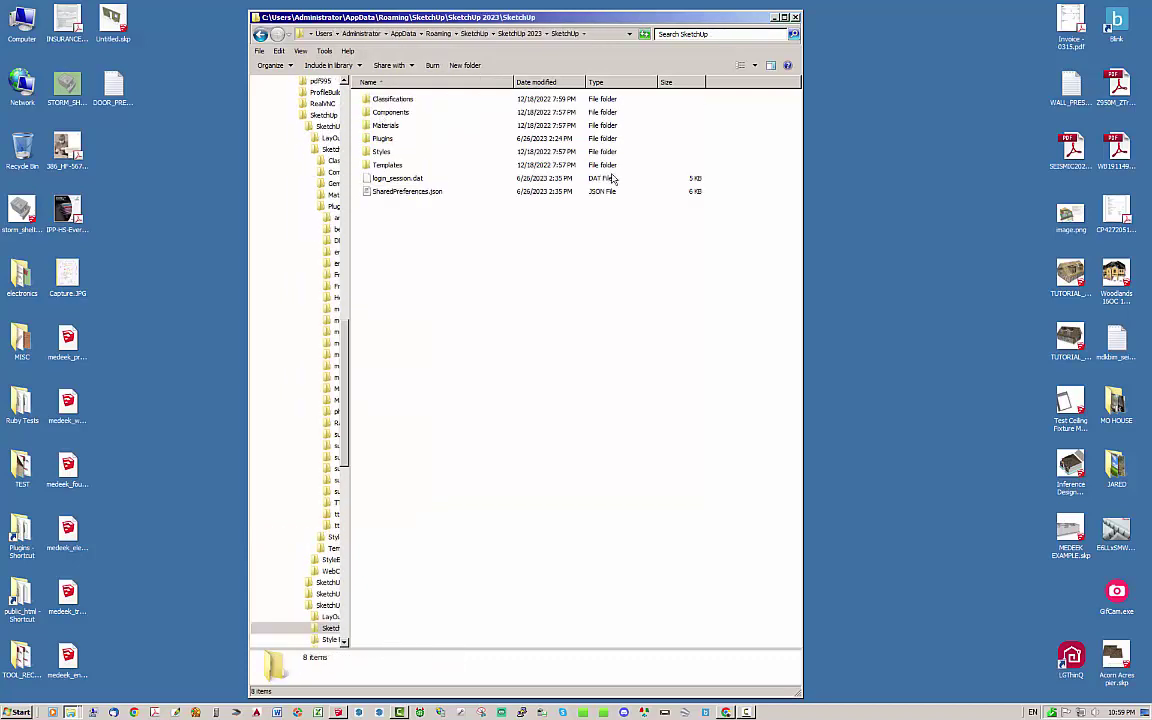
double_click(432, 138)
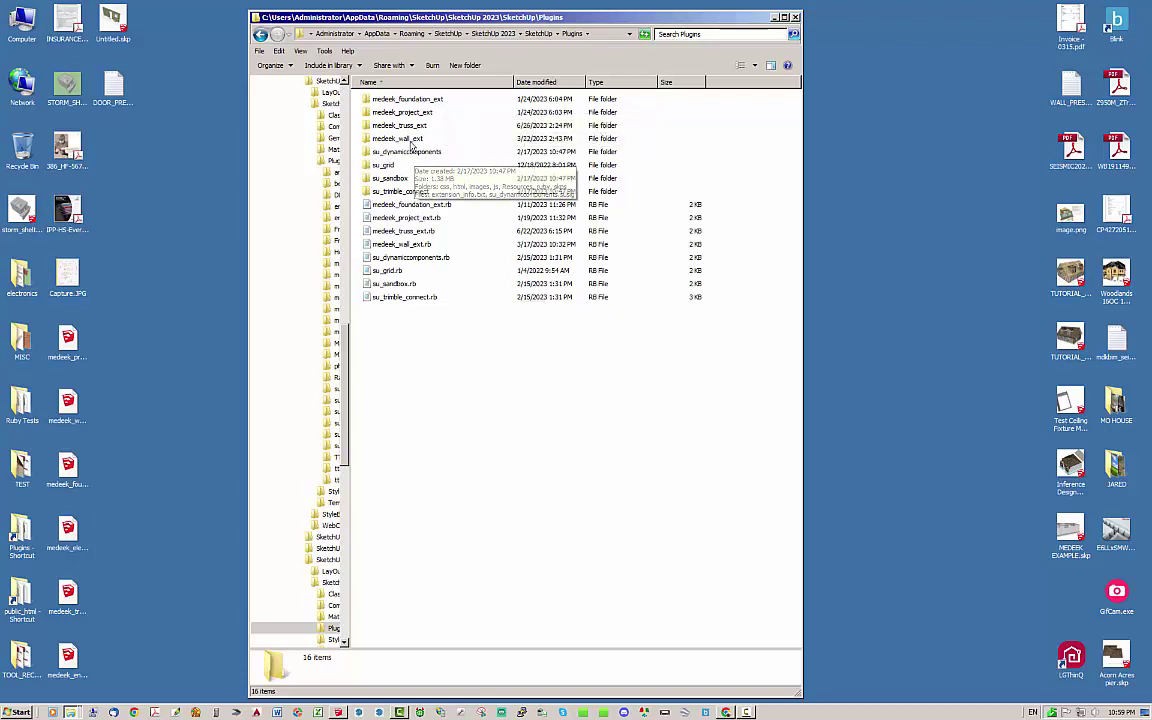
left_click(410, 128)
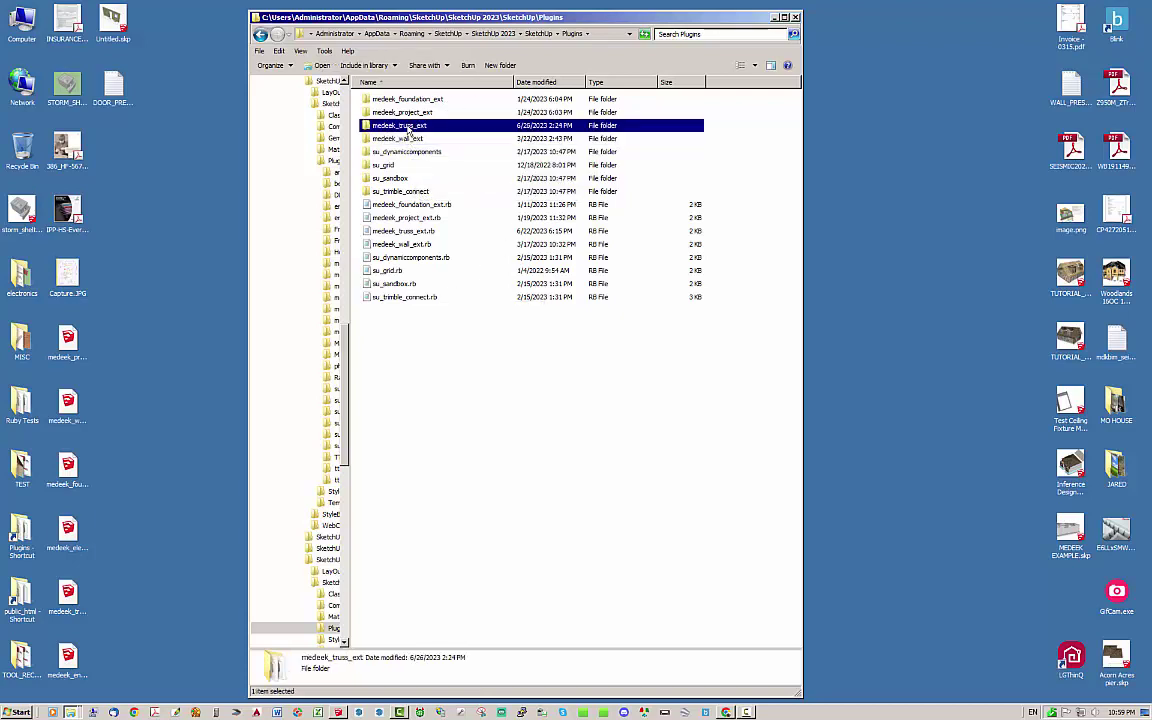
left_click(412, 114)
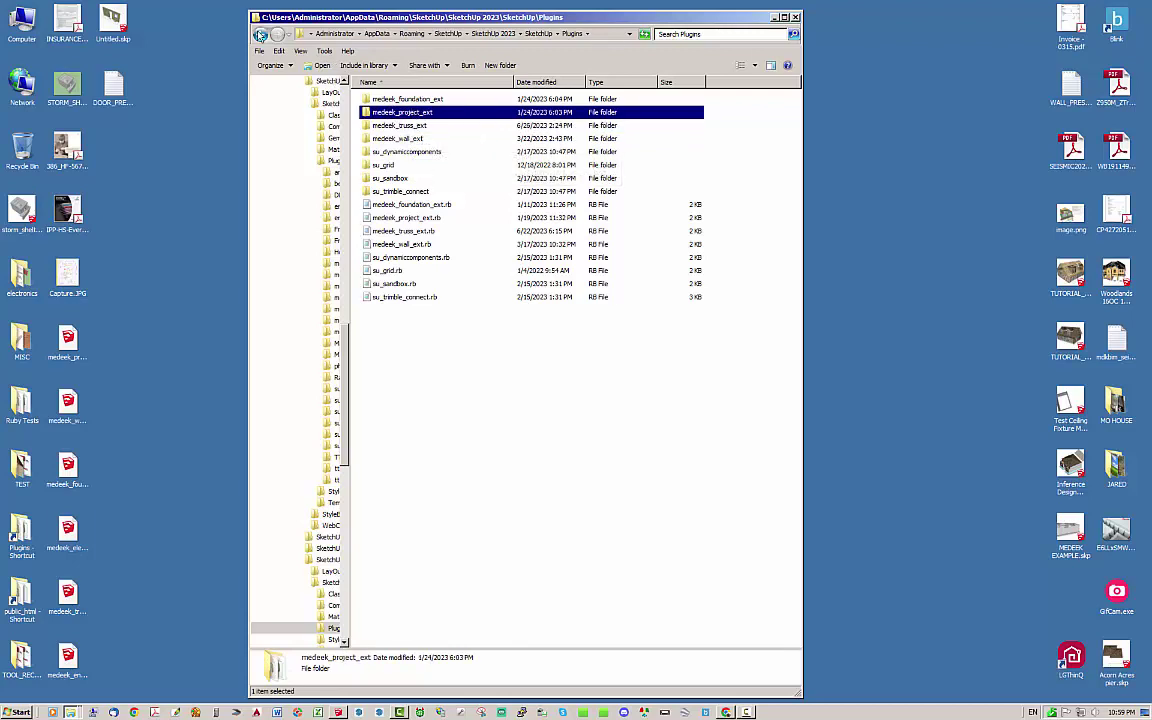
- Return to the list of SketchUp versions and open the Plugins folder of SketchUp 2017
left_click(259, 35)
left_click(259, 35)
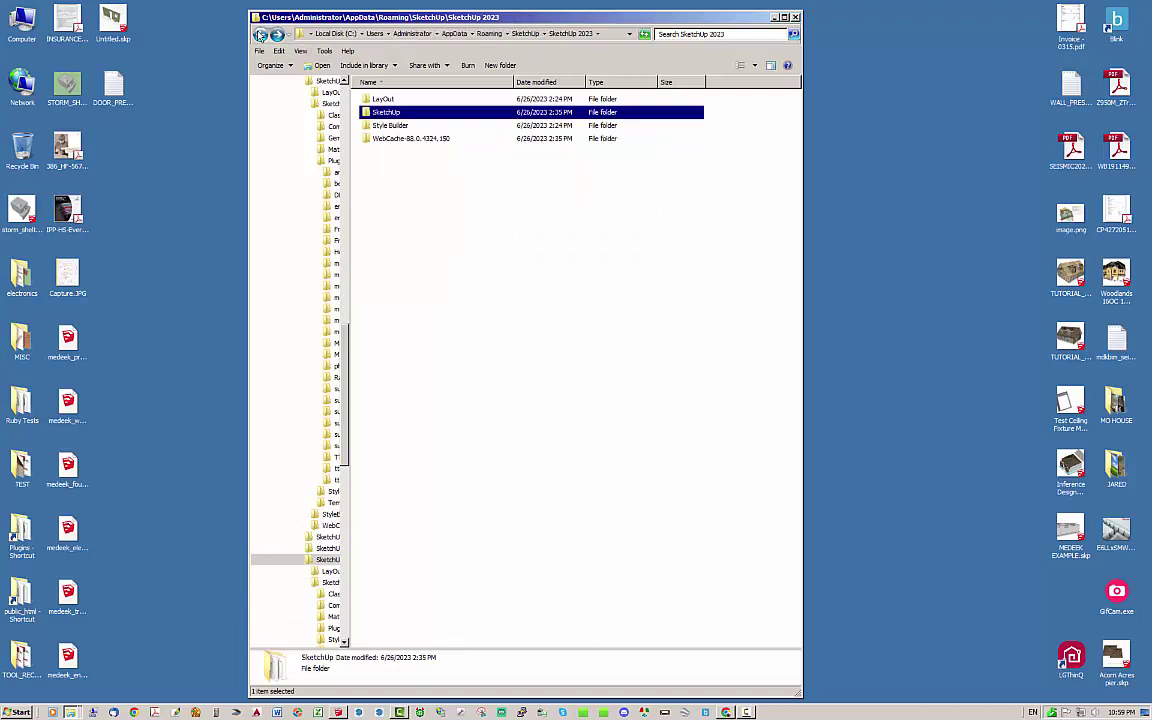
left_click(259, 35)
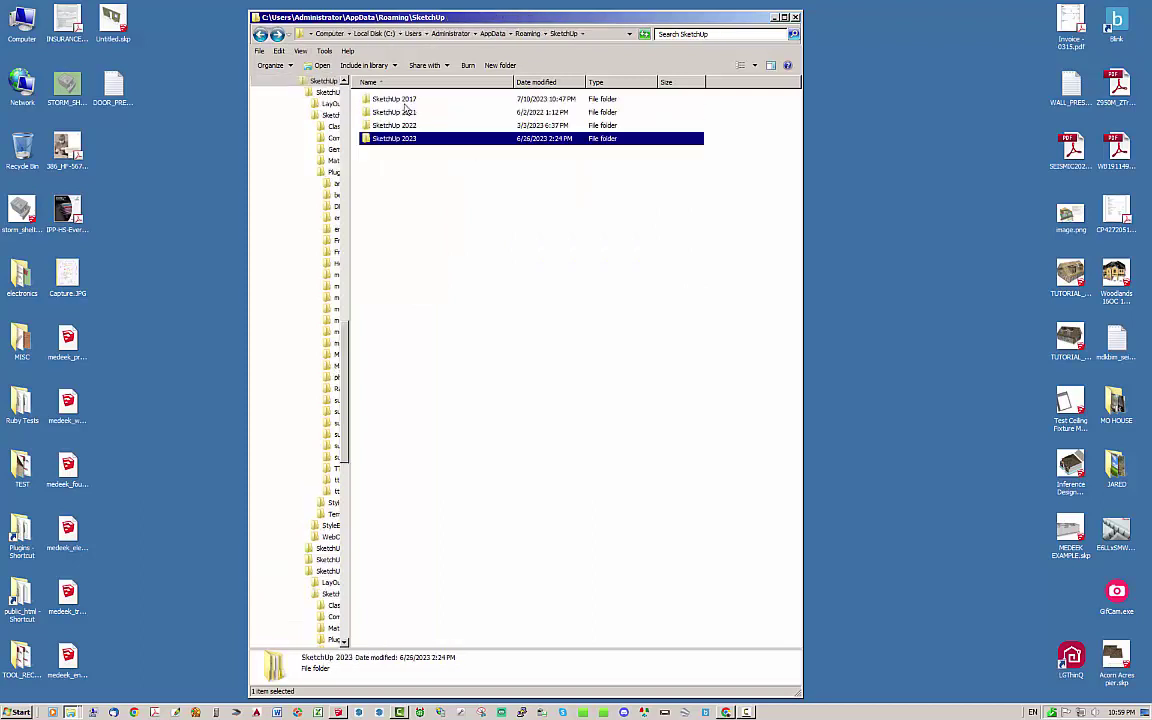
double_click(395, 99)
double_click(383, 112)
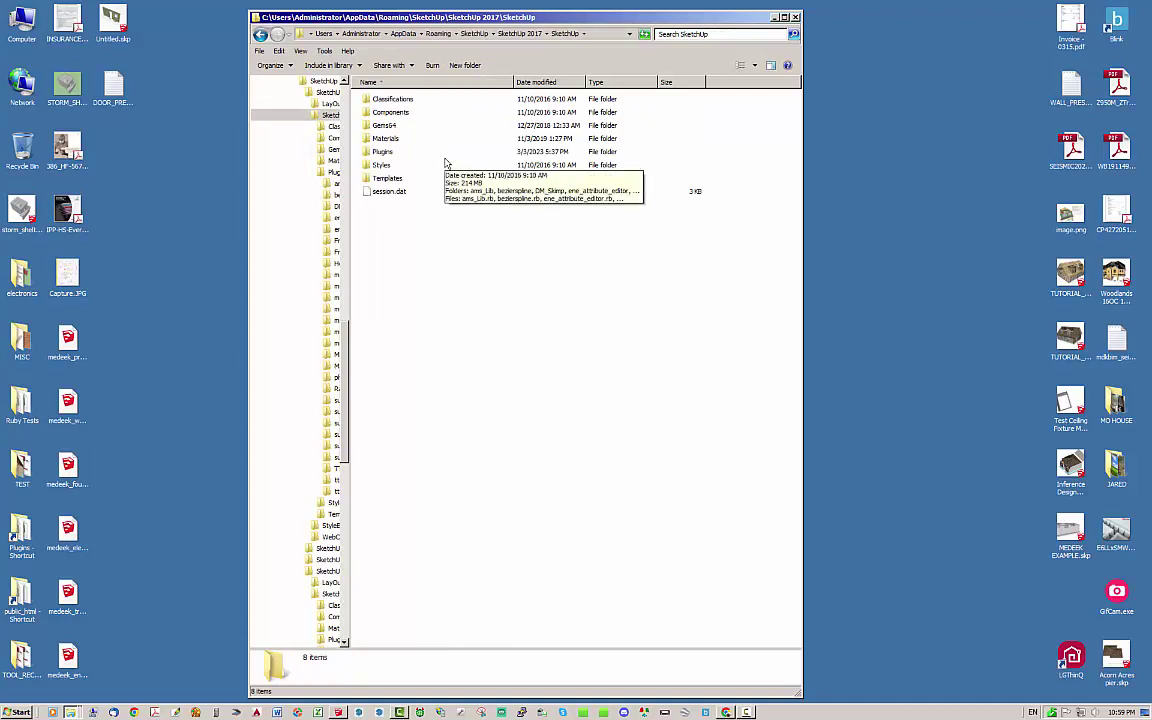
double_click(385, 150)
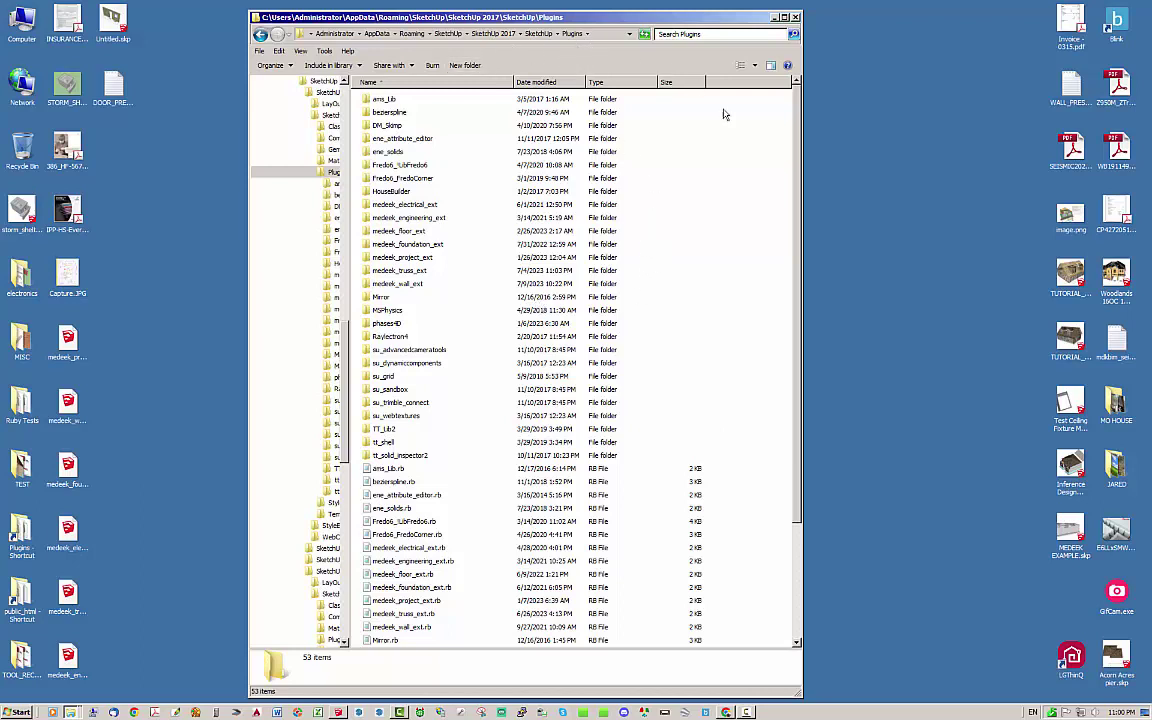
- Open the presets folder inside medeek_wall_ext, view HIP_WALL_PRESETS.txt, and close the file
double_click(400, 284)
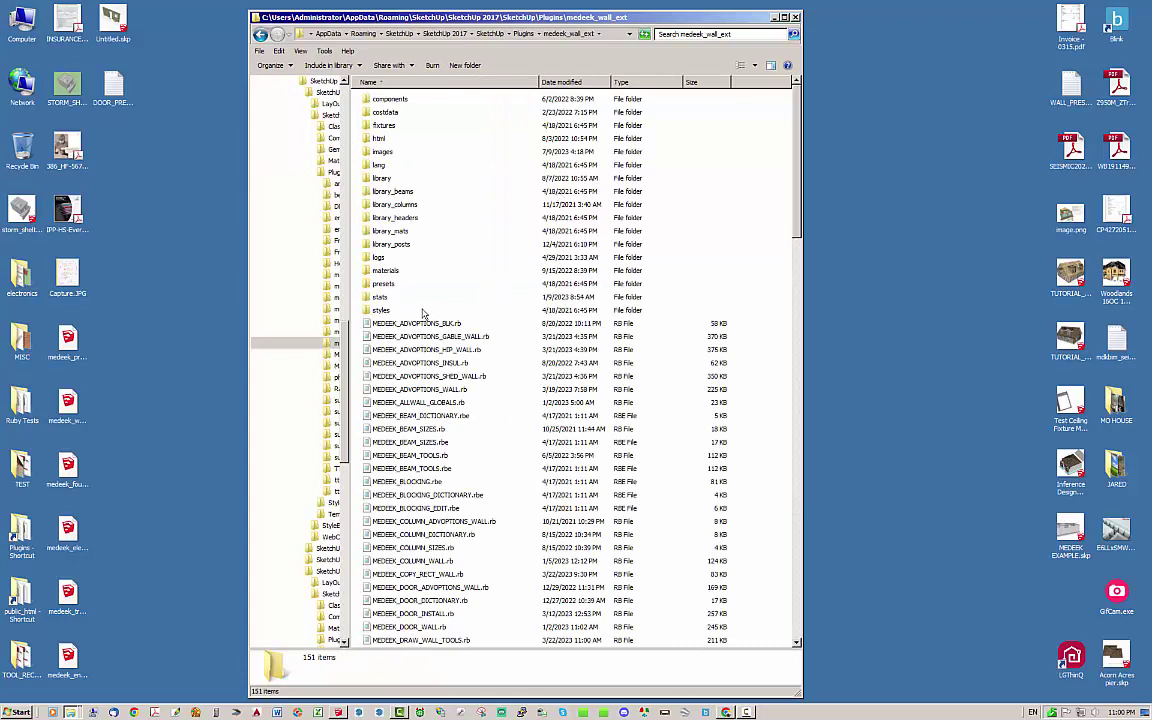
double_click(383, 284)
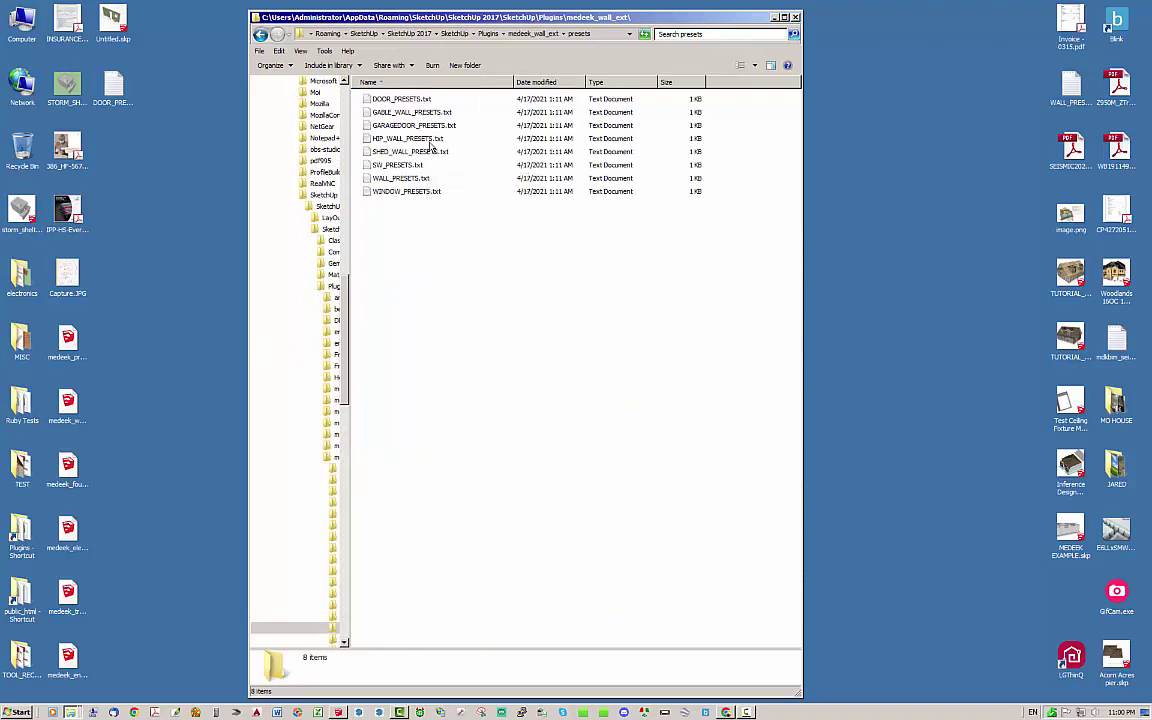
double_click(390, 137)
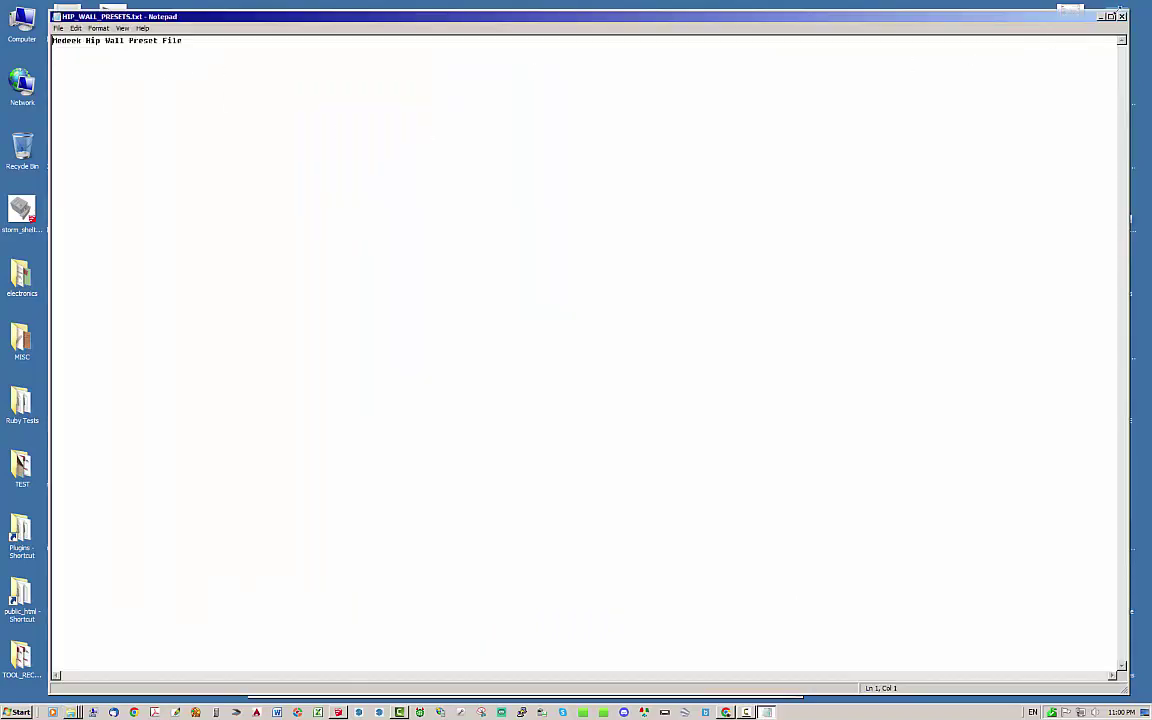
left_click(1123, 18)
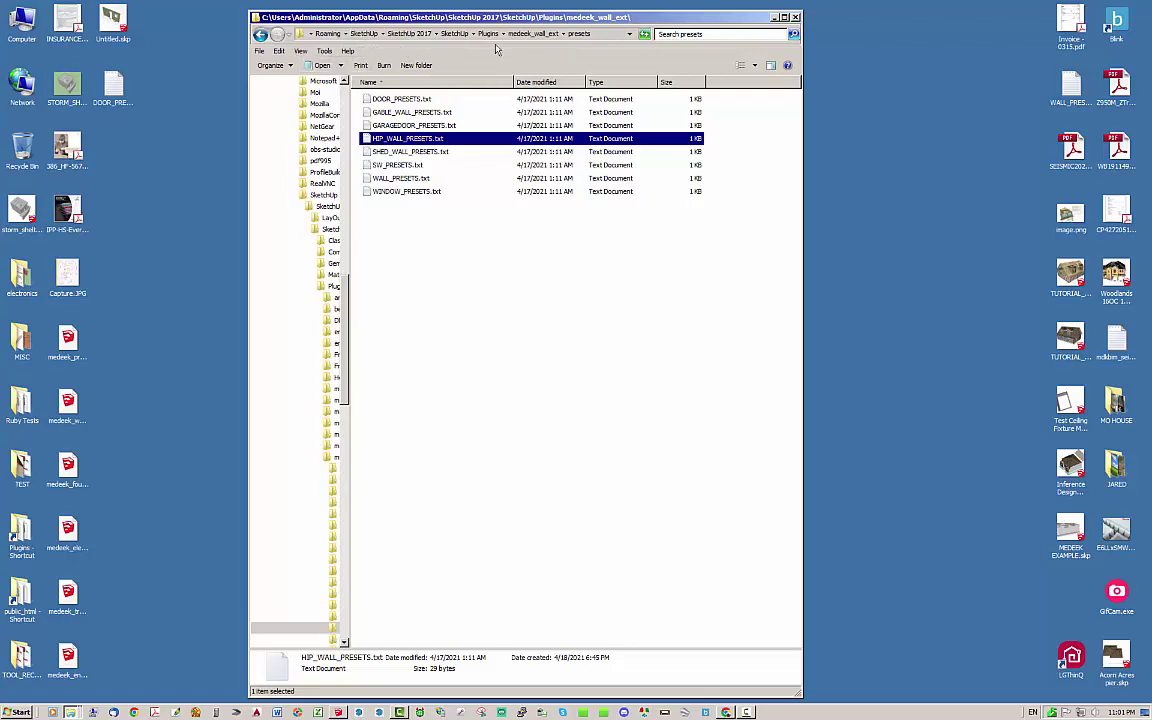
- Go up to the AppData Roaming folder and open the presets folder under Medeek, 2017, medeek_wall_ext
left_click(331, 38)
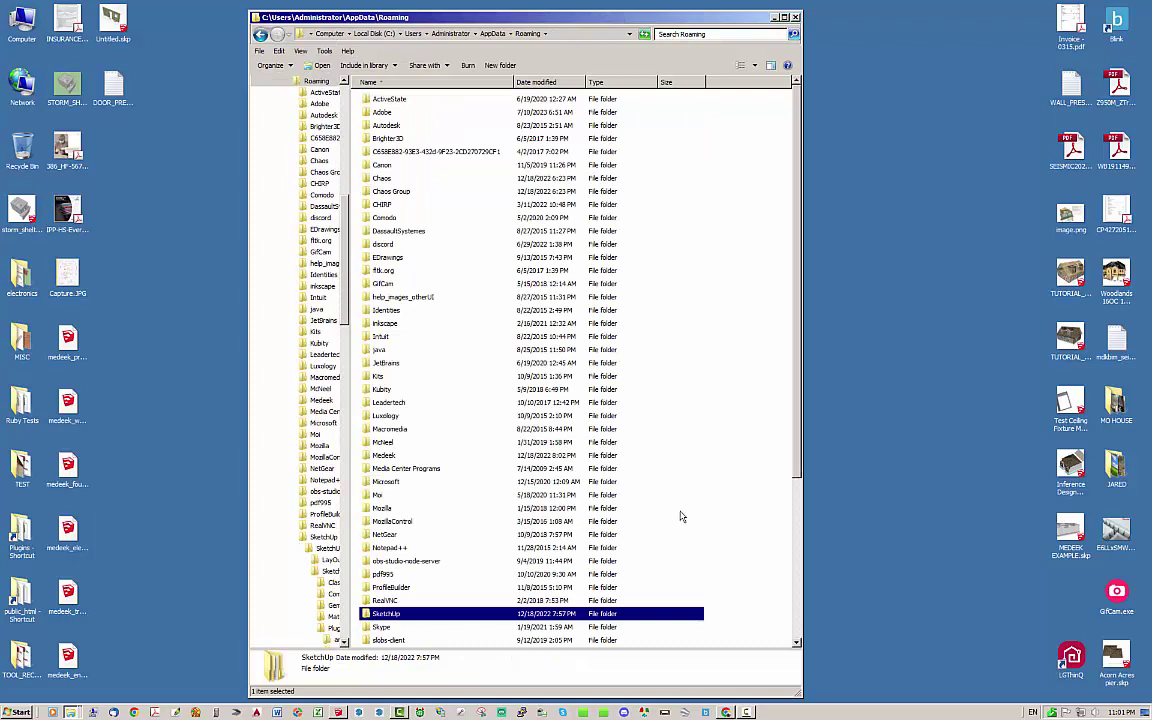
scroll(668, 516, "down", 3)
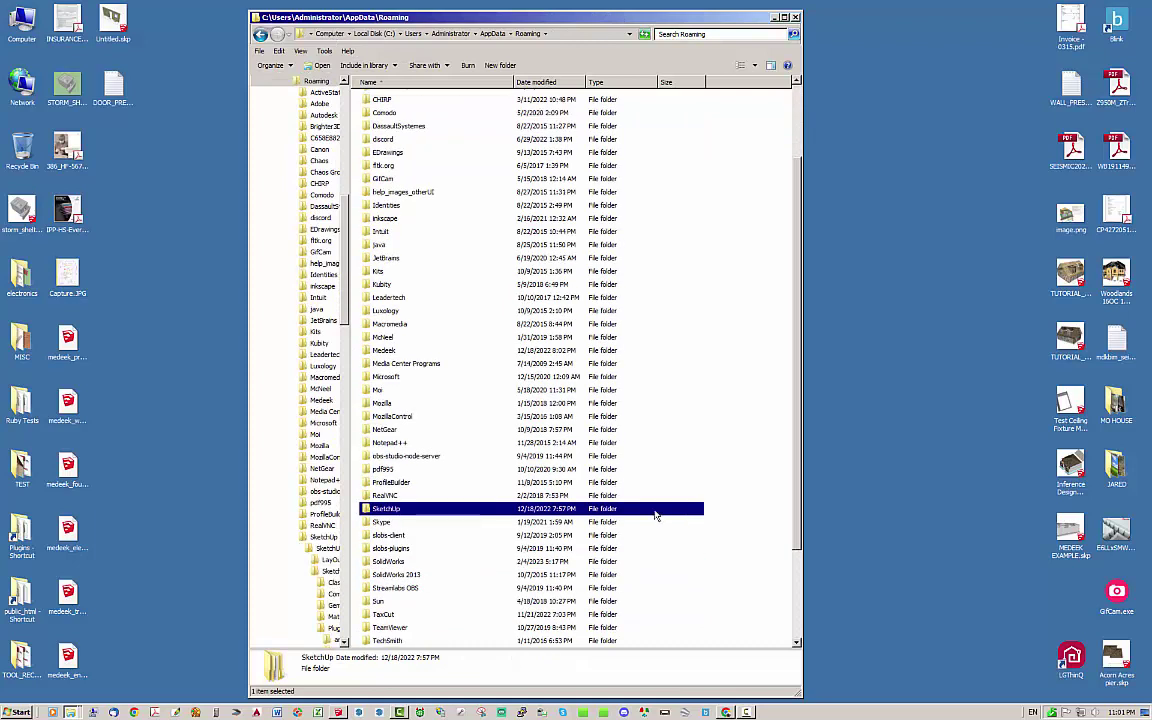
double_click(386, 351)
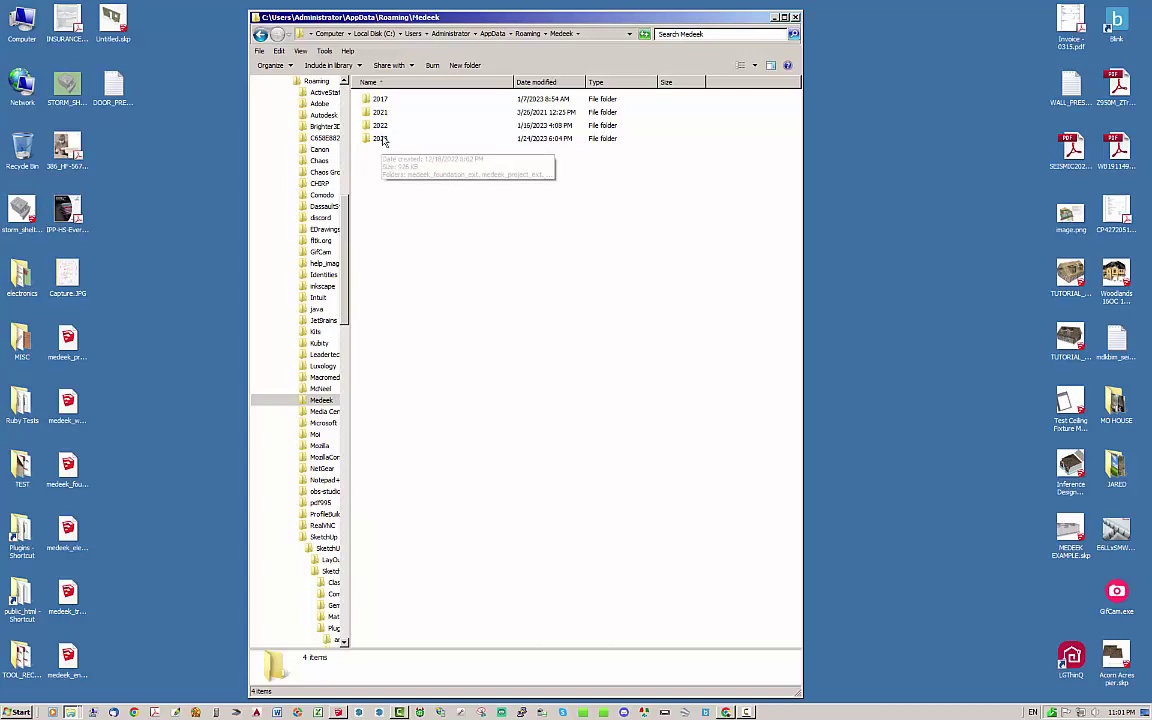
double_click(378, 100)
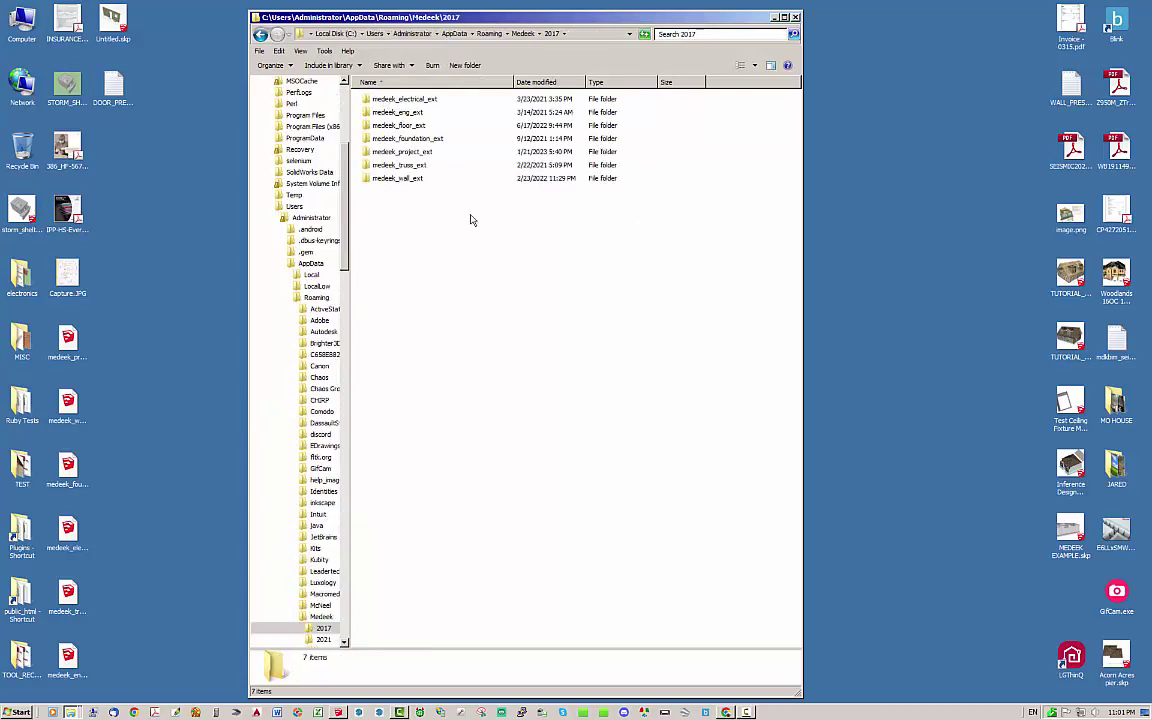
double_click(400, 178)
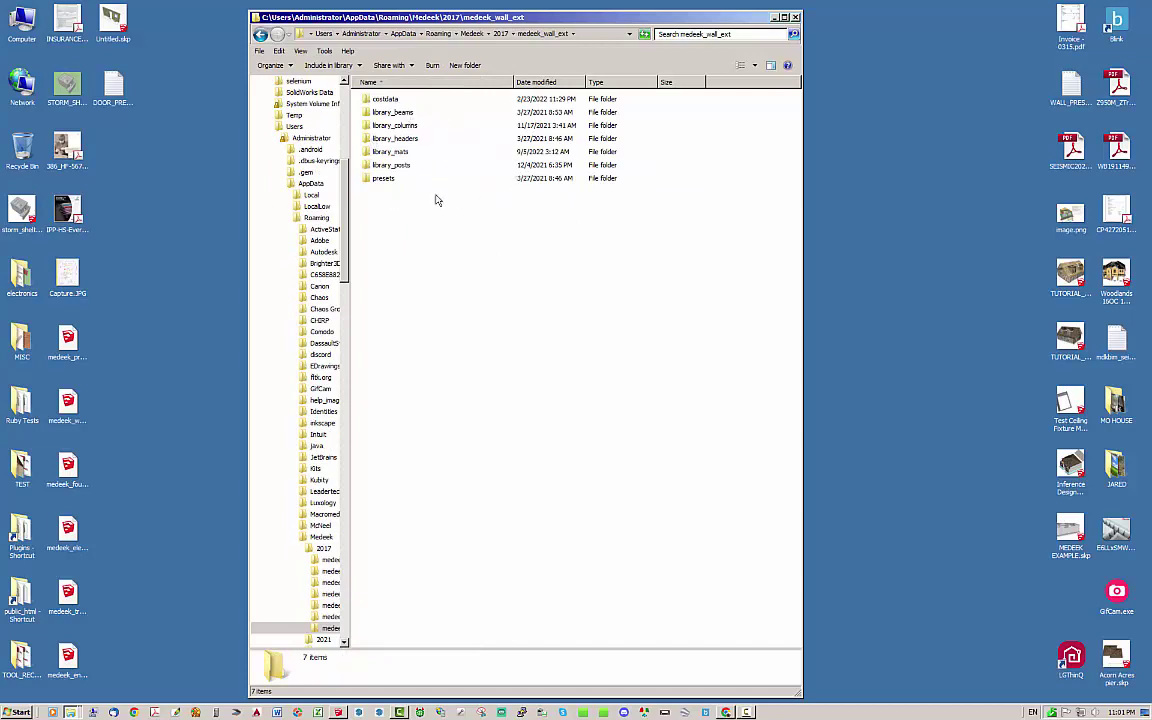
left_click(375, 180)
double_click(375, 180)
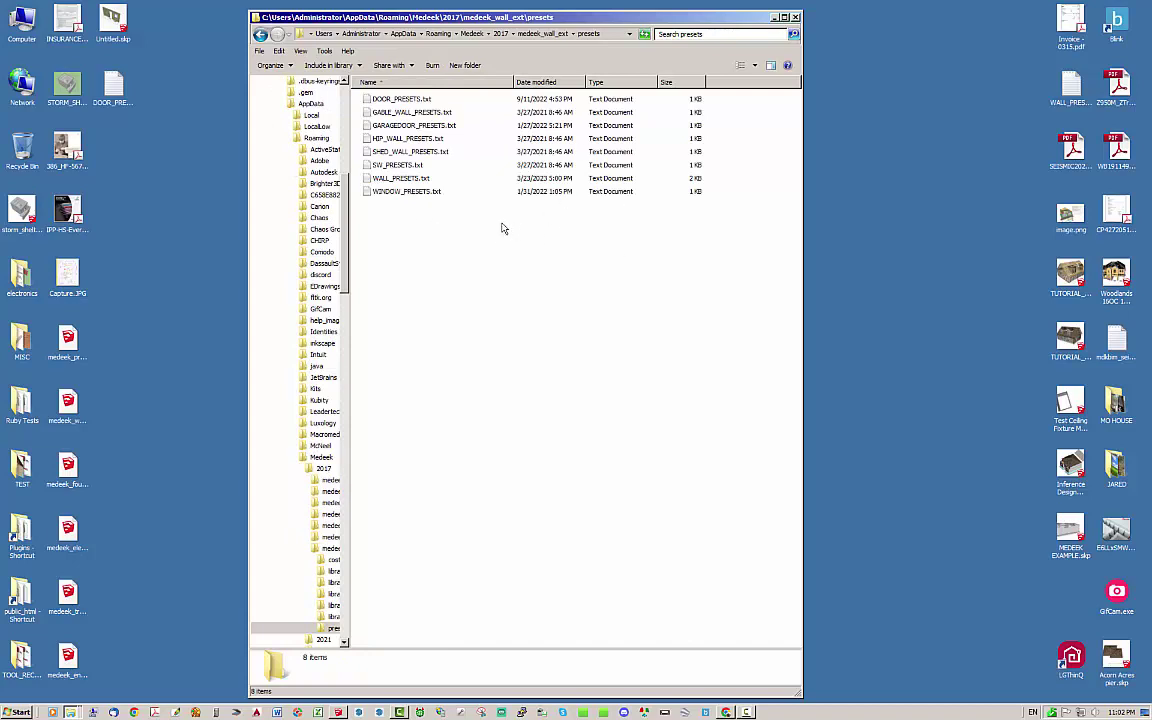
- View the contents of WALL_PRESETS.txt in the 2017 presets folder, close it, and highlight the file in the list
double_click(407, 184)
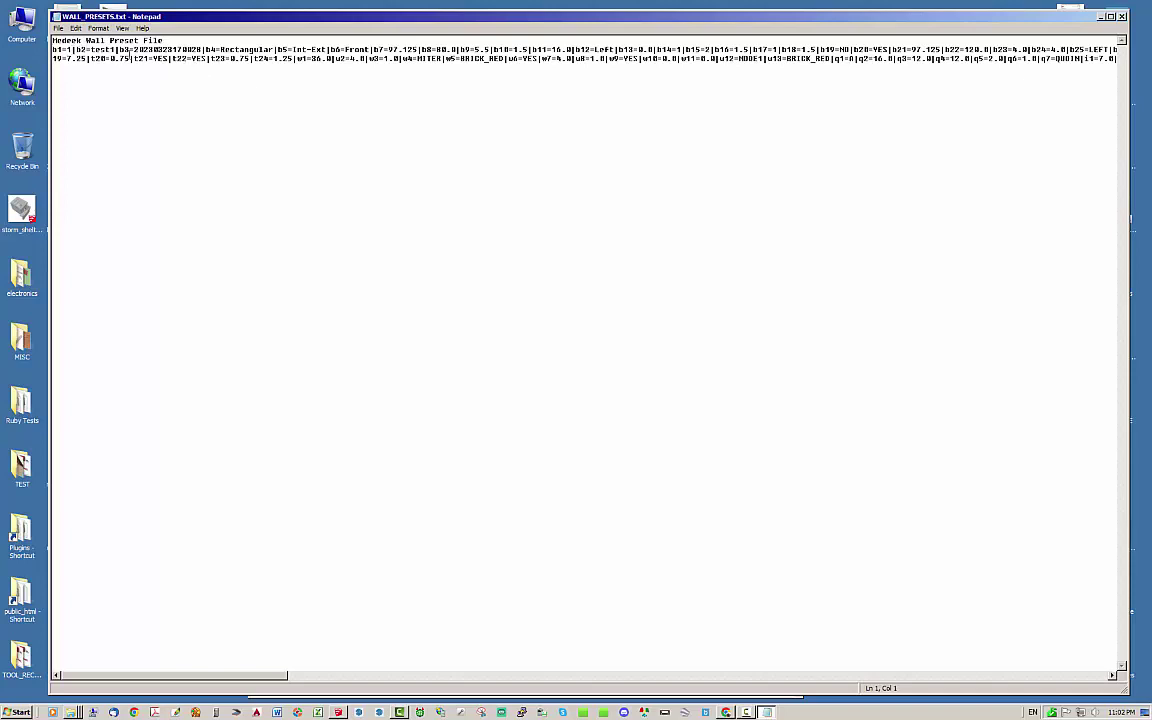
left_click(1122, 16)
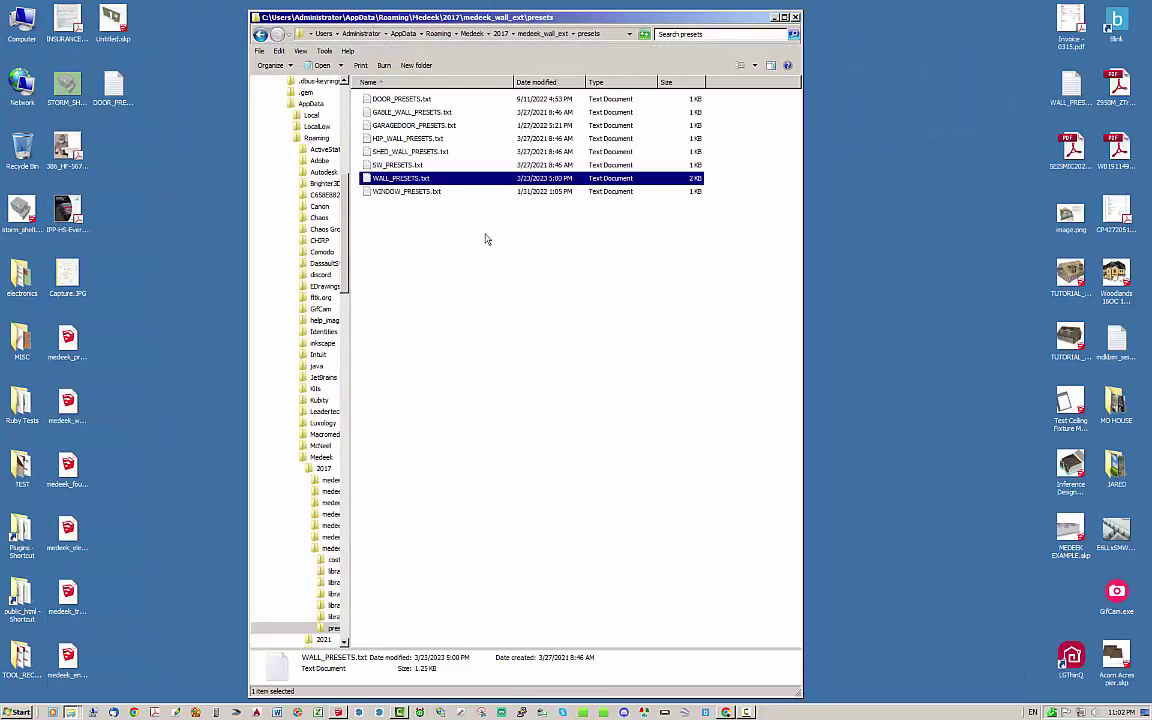
left_click(435, 221)
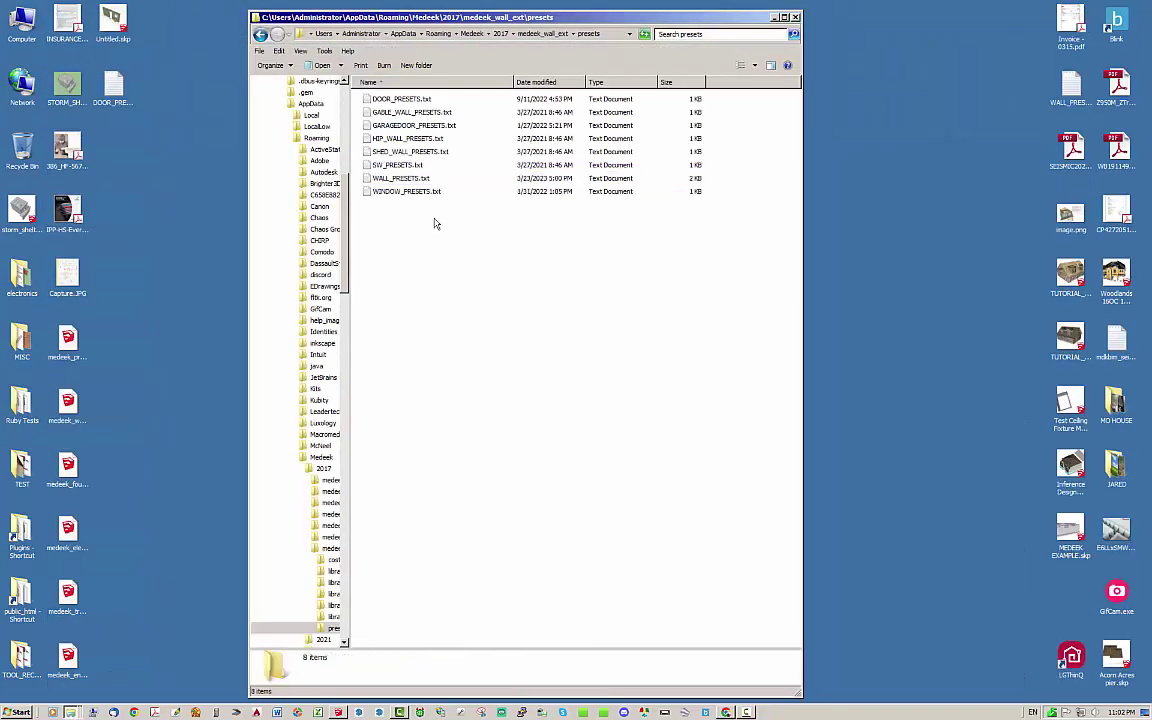
left_click(366, 177)
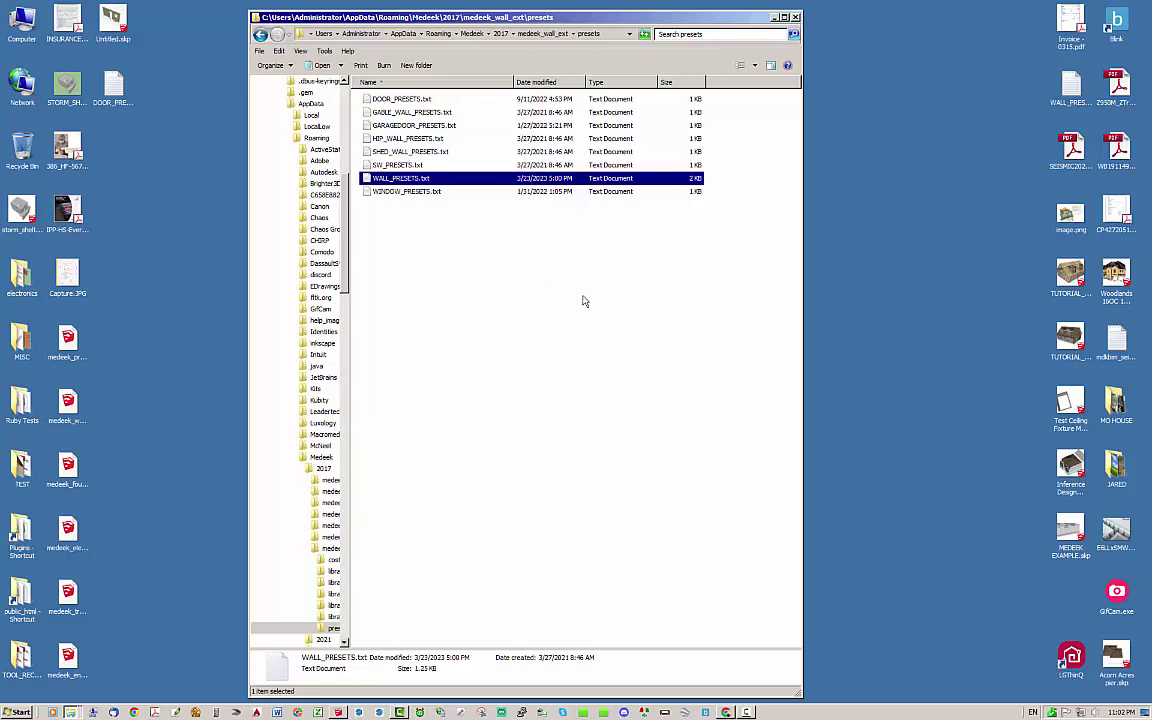
left_click_drag(638, 21, 628, 20)
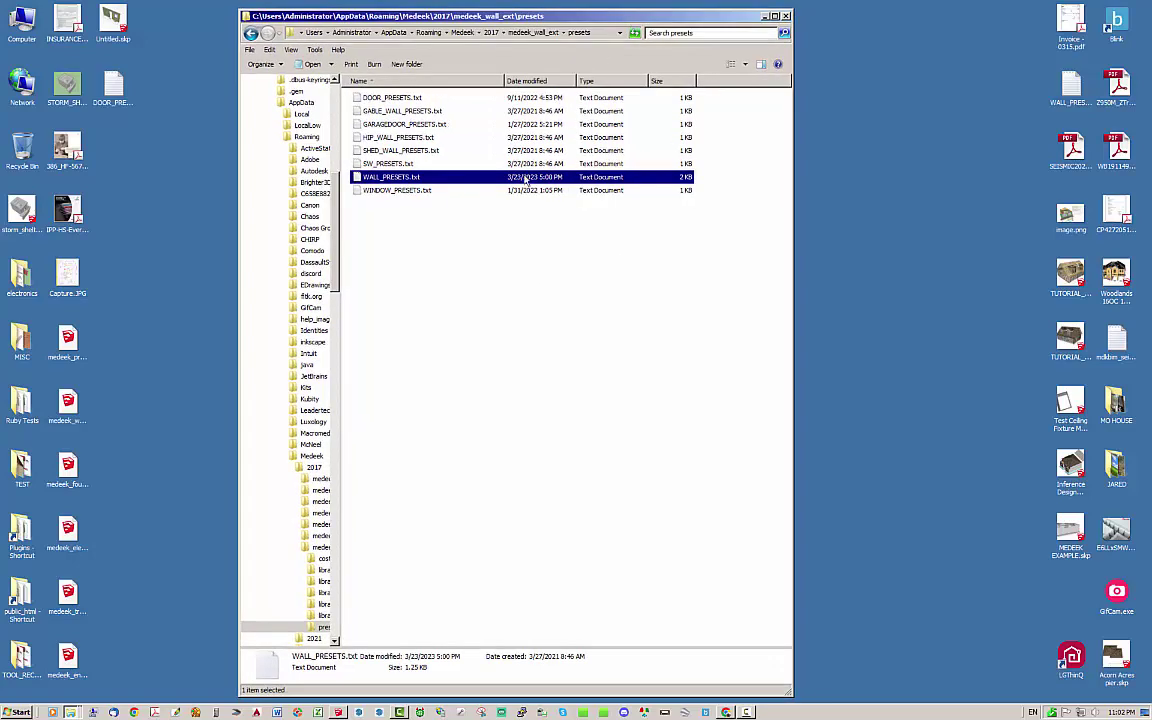
left_click(366, 163)
left_click(396, 179)
- Open the 2023 medeek_wall_ext presets folder under Medeek, view its WALL_PRESETS.txt, and close the file
left_click(464, 33)
double_click(369, 142)
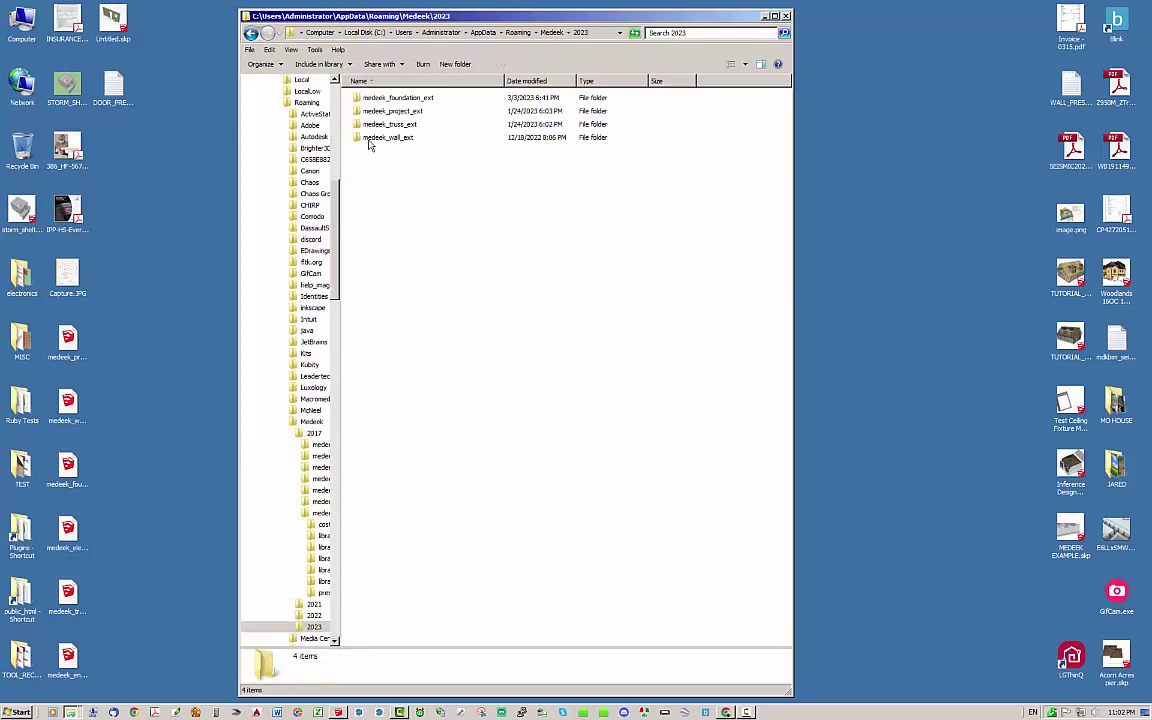
double_click(369, 137)
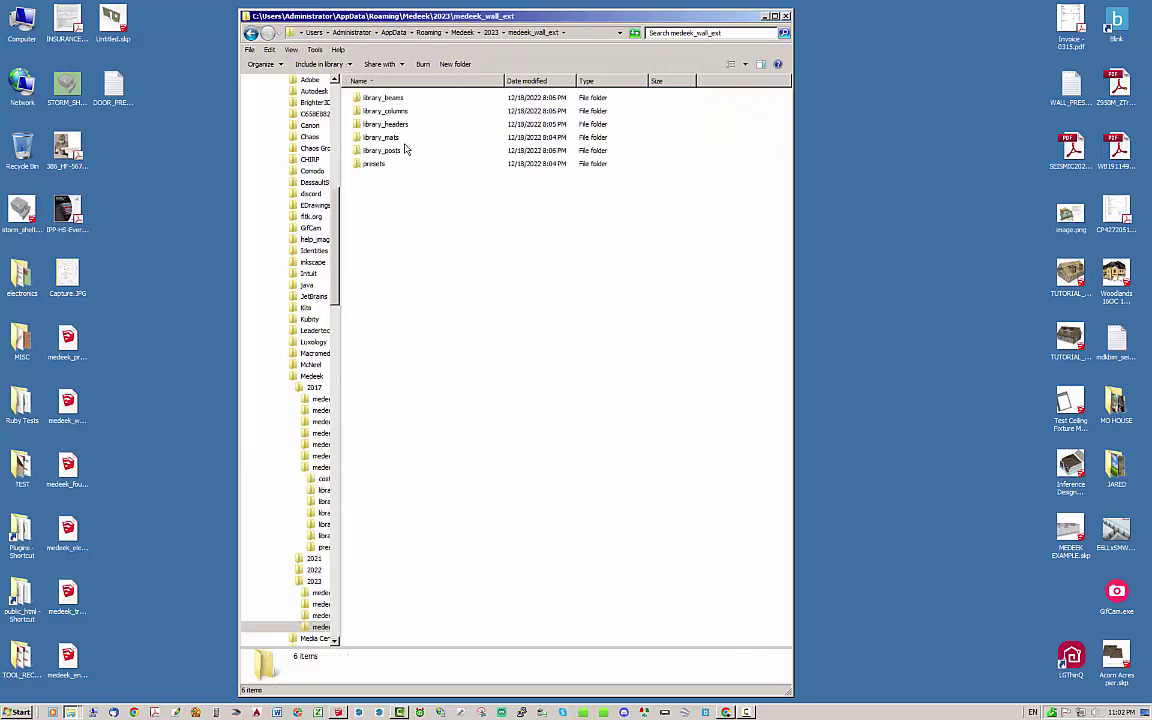
double_click(378, 164)
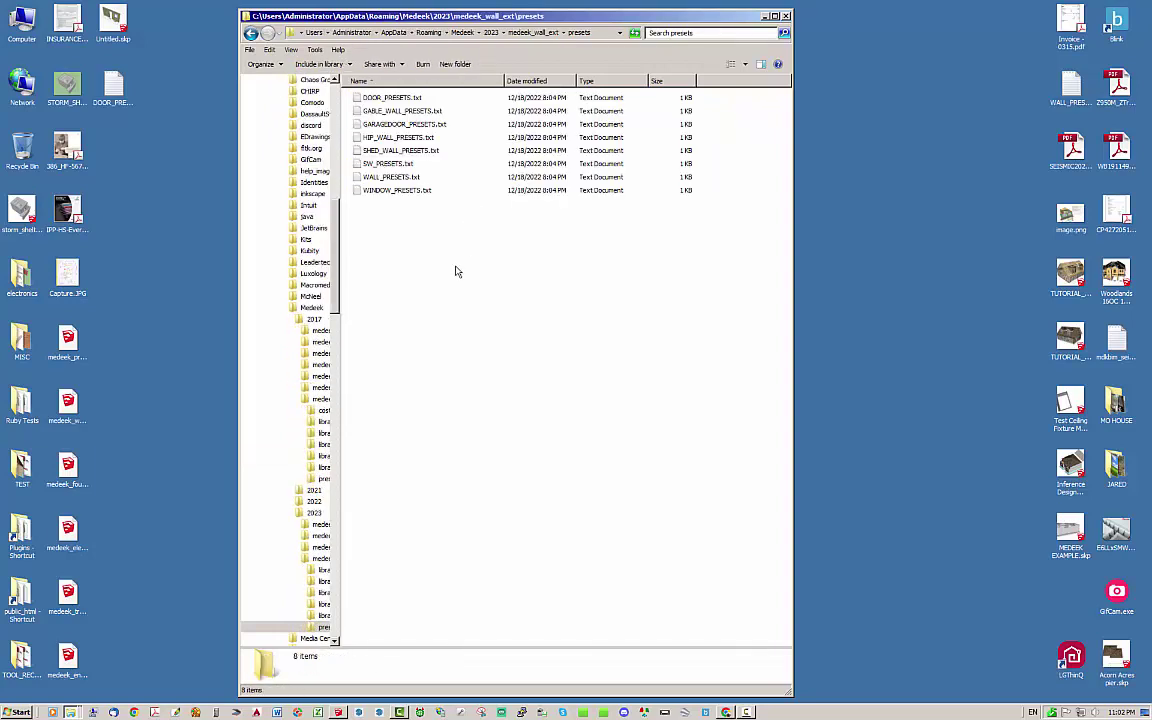
double_click(395, 178)
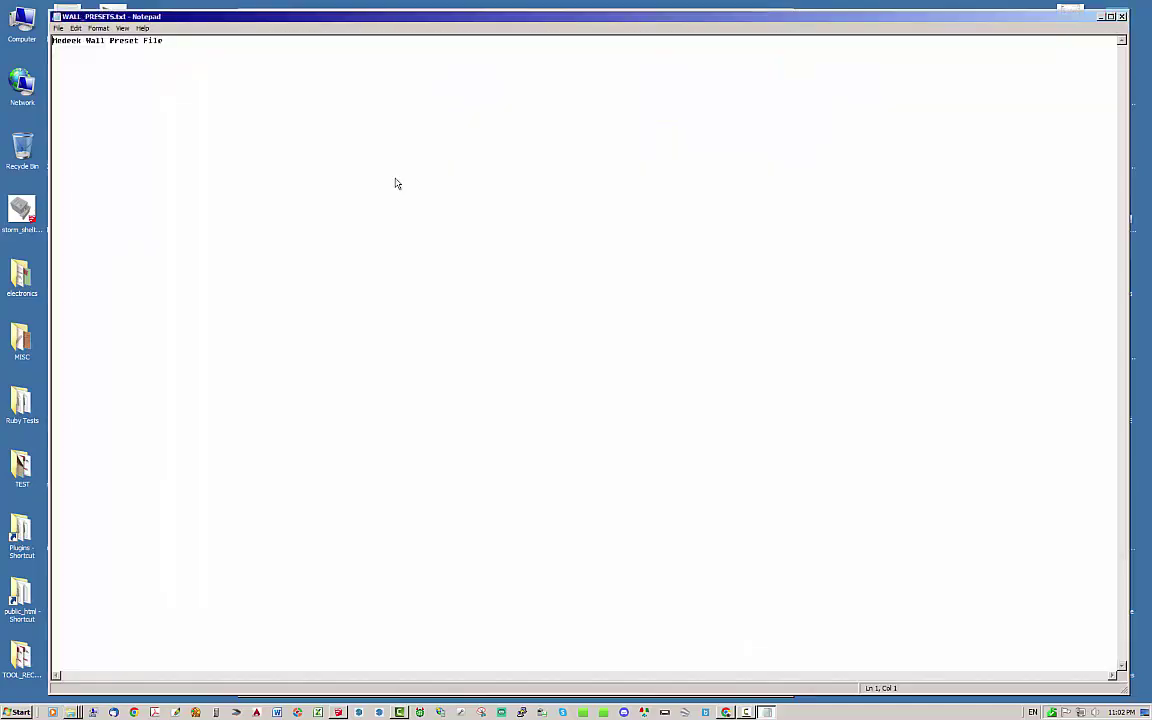
left_click(1122, 17)
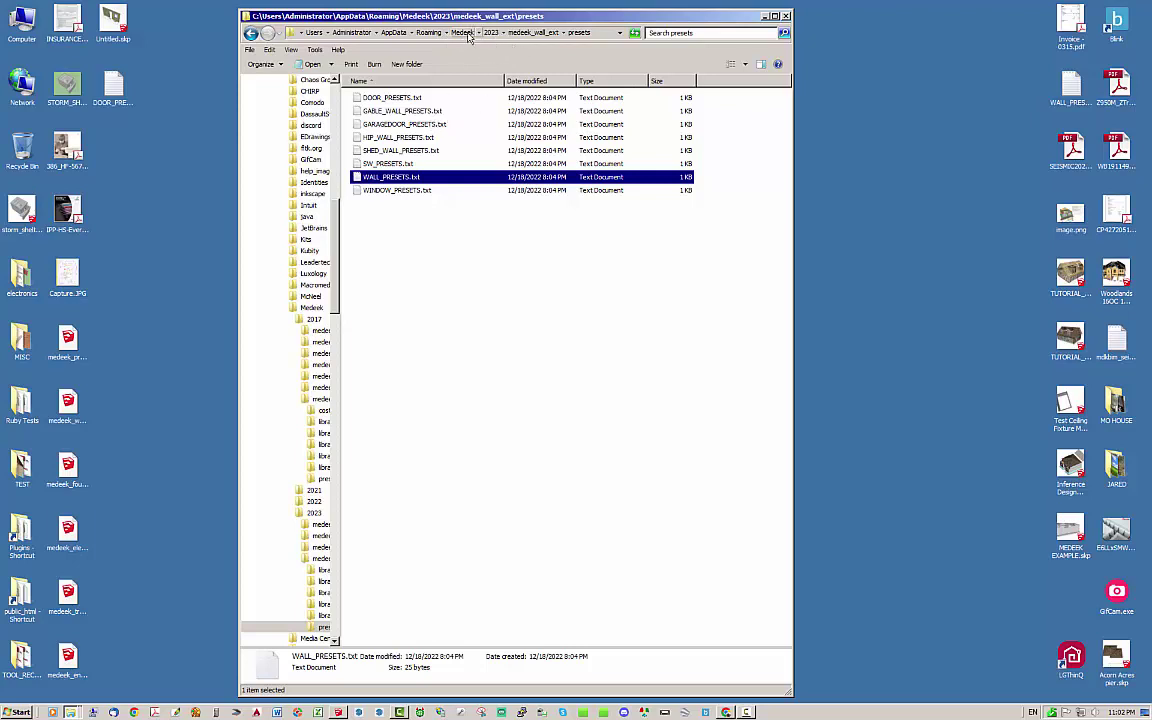
- Open the library_mats folder in Medeek's 2017 medeek_wall_ext, look over its material files, and return to medeek_wall_ext
left_click(465, 33)
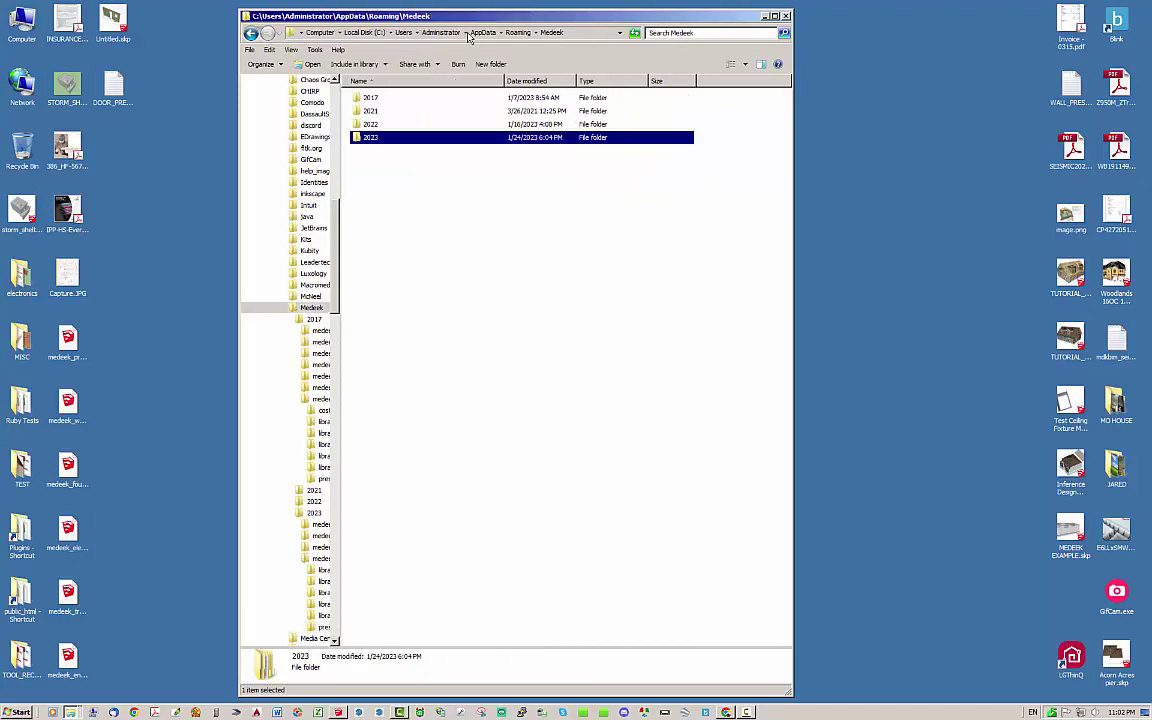
double_click(364, 98)
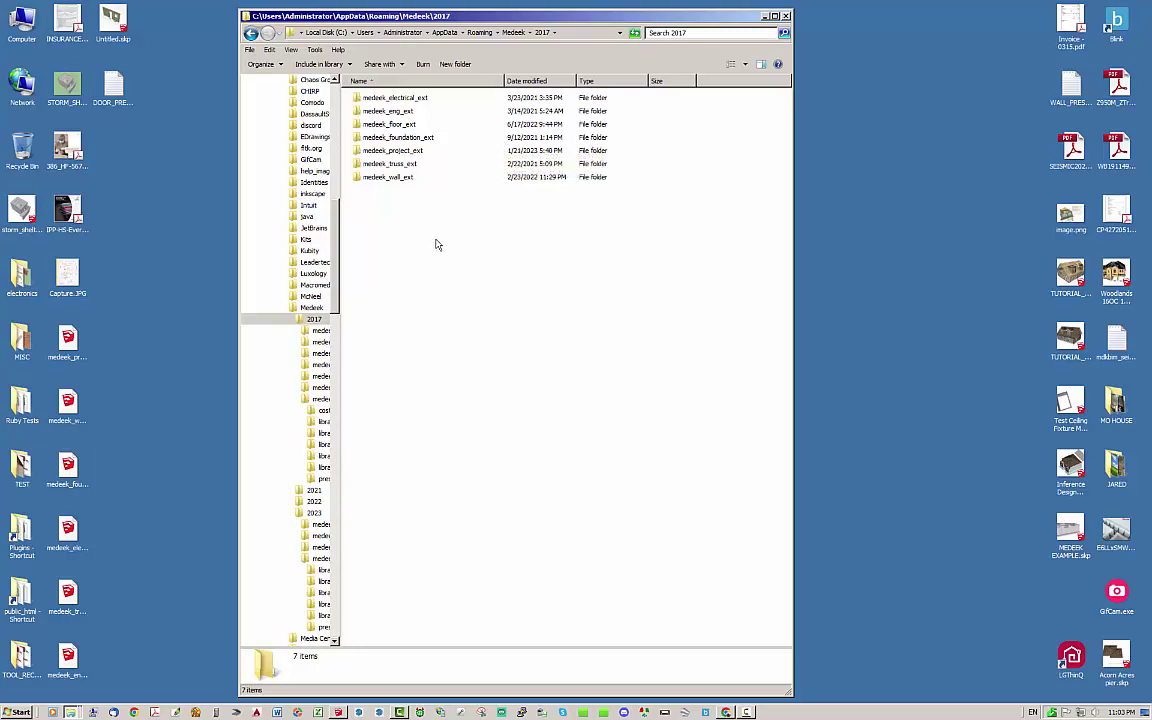
left_click(401, 178)
double_click(401, 178)
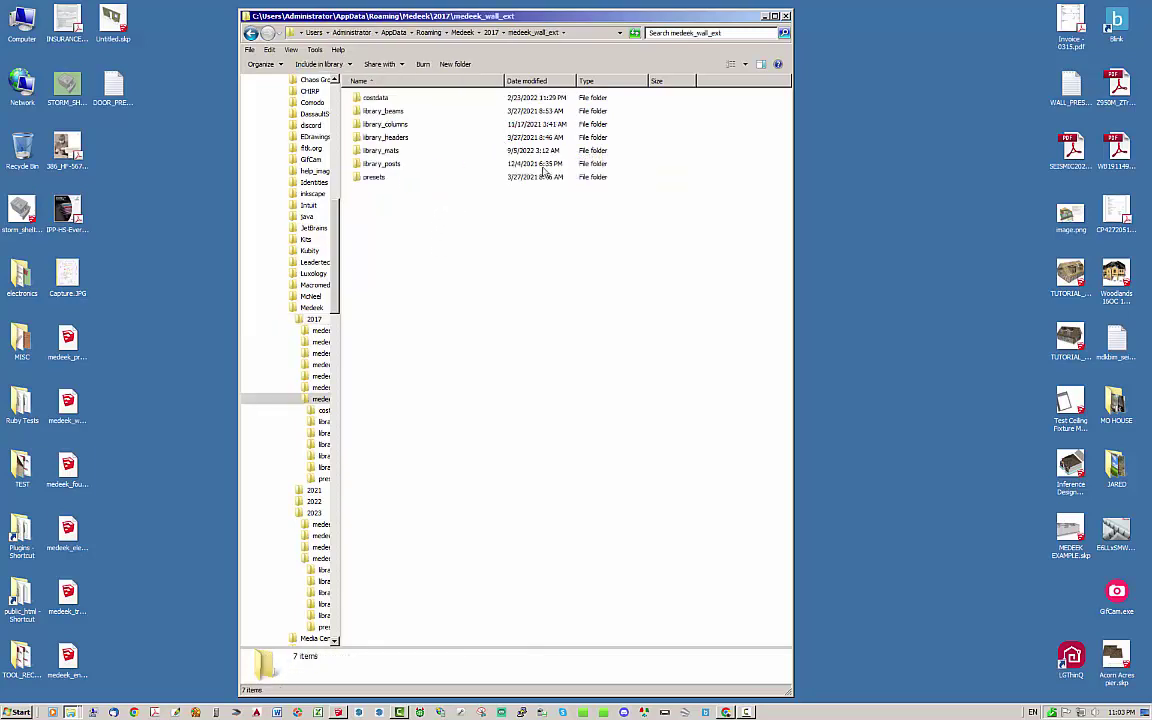
double_click(378, 151)
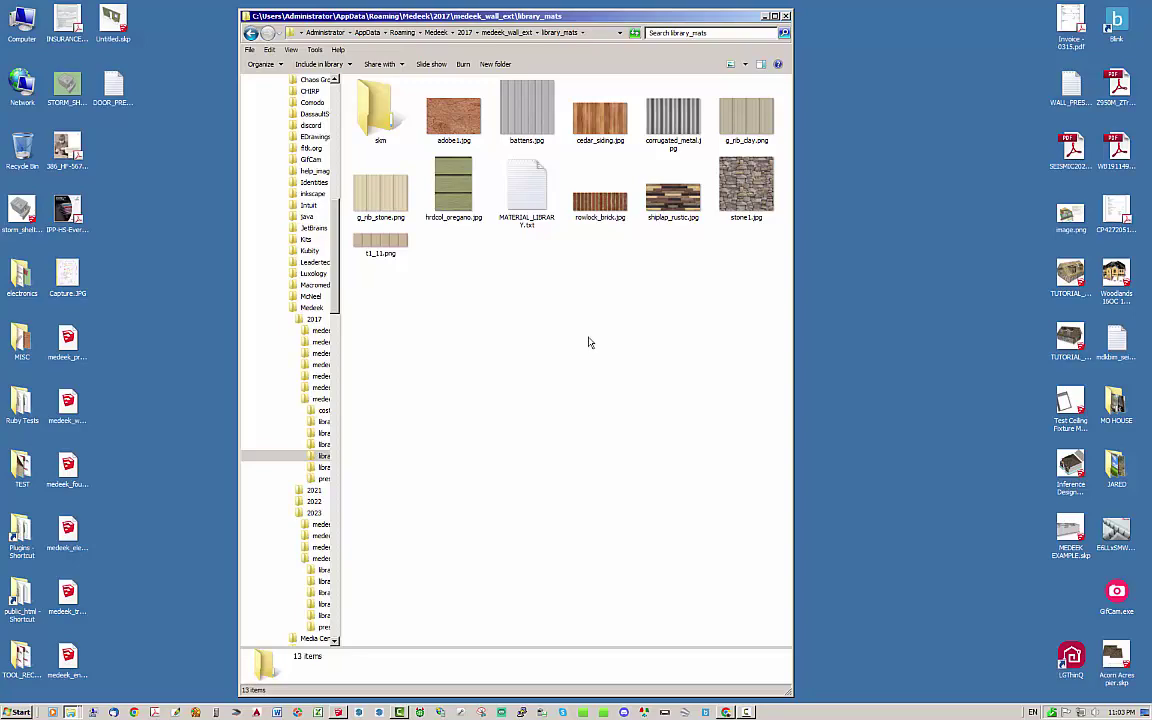
left_click_drag(510, 18, 491, 20)
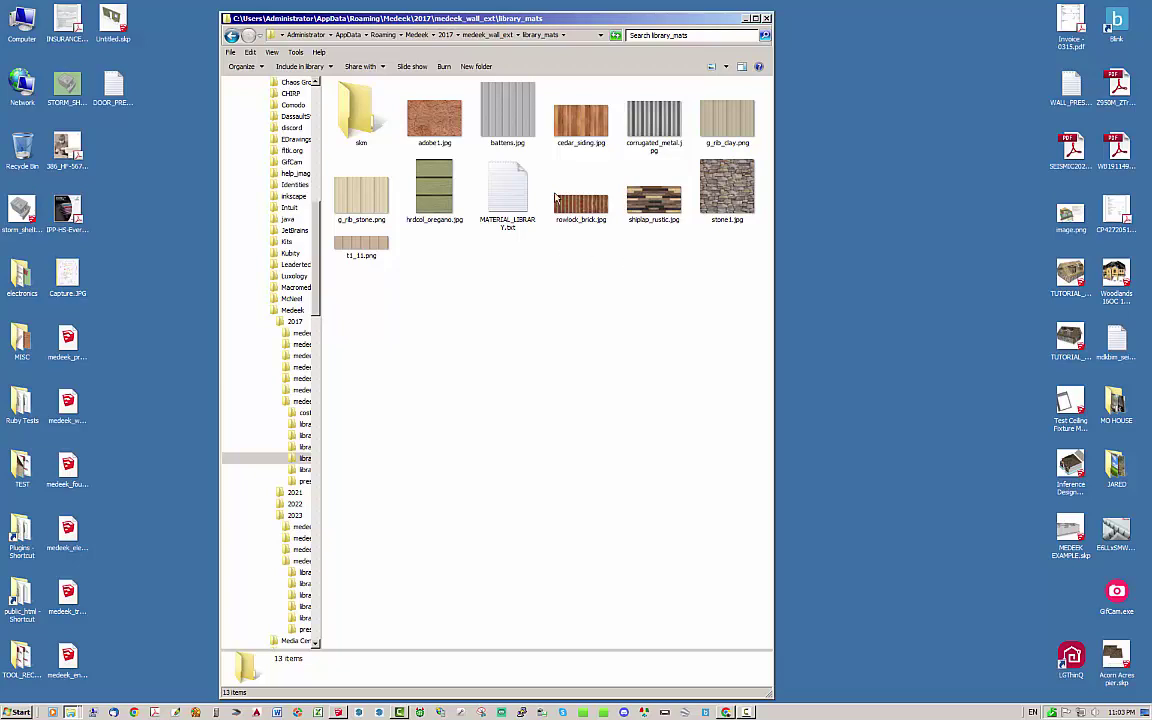
left_click(495, 35)
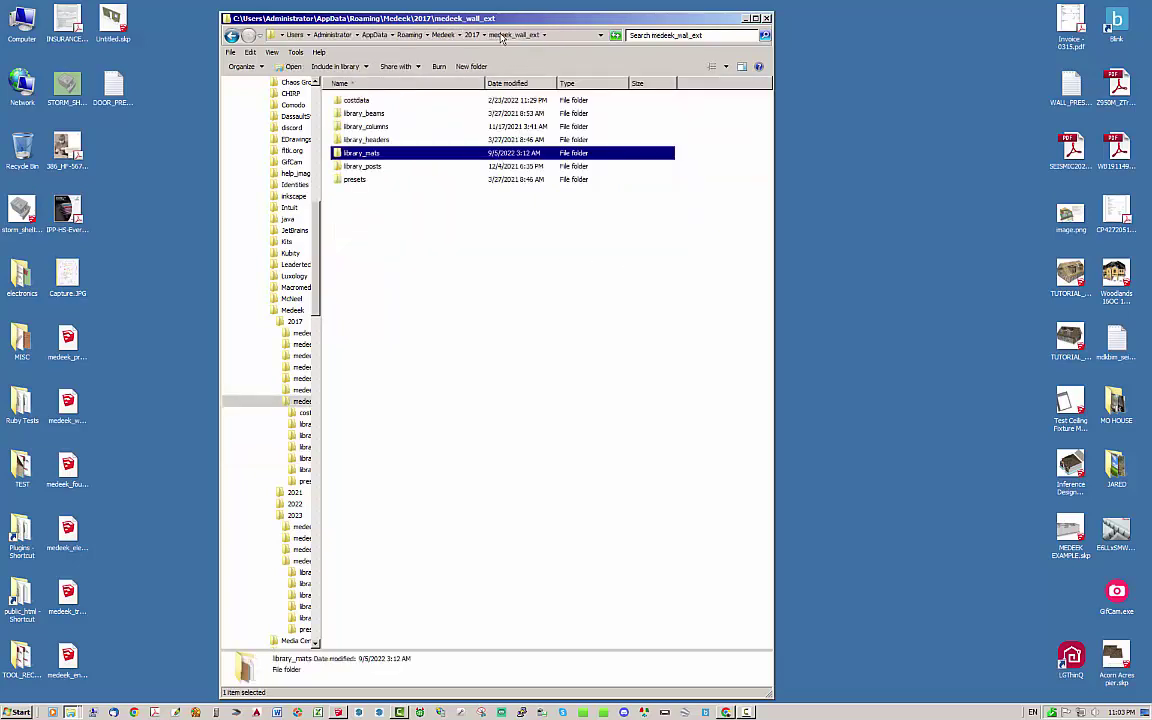